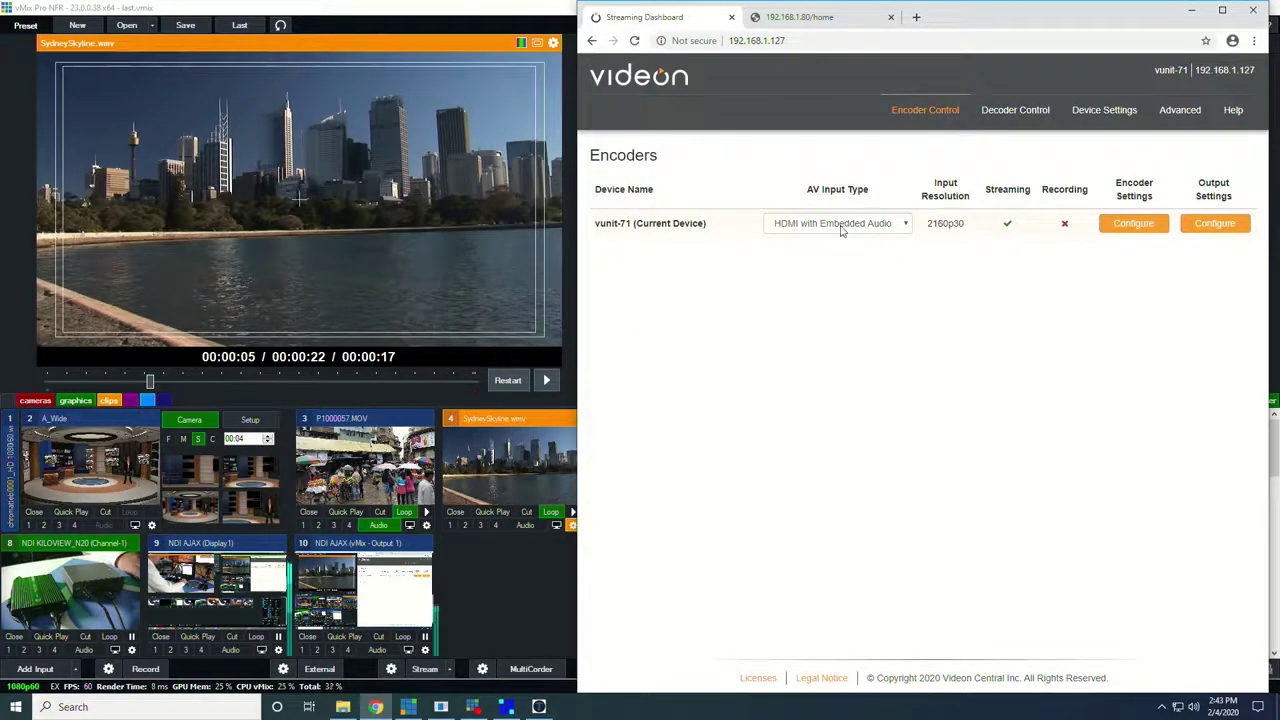
# Step: Confirm the 2160p30 input and H.264 (AVC) High Profile encoding, then select the SRT URL srt://192.168.1.135
pyautogui.moveTo(921, 229); pyautogui.dragTo(966, 229)
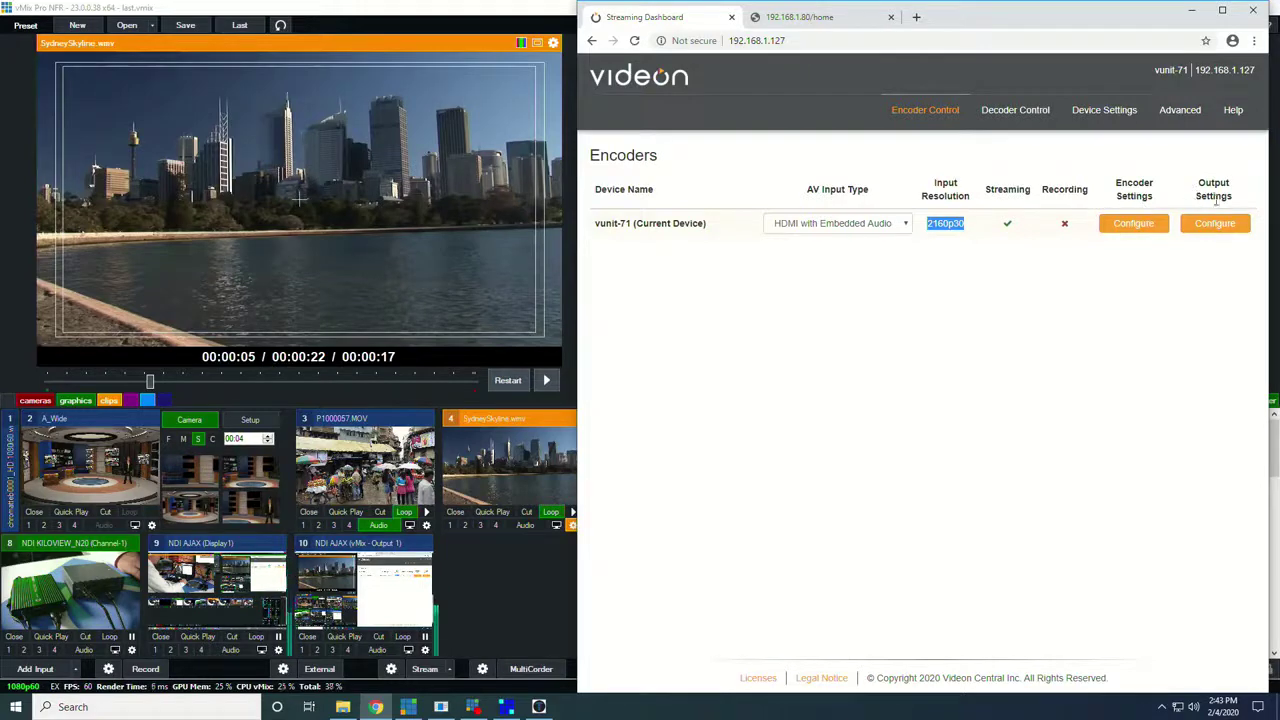
pyautogui.click(1144, 225)
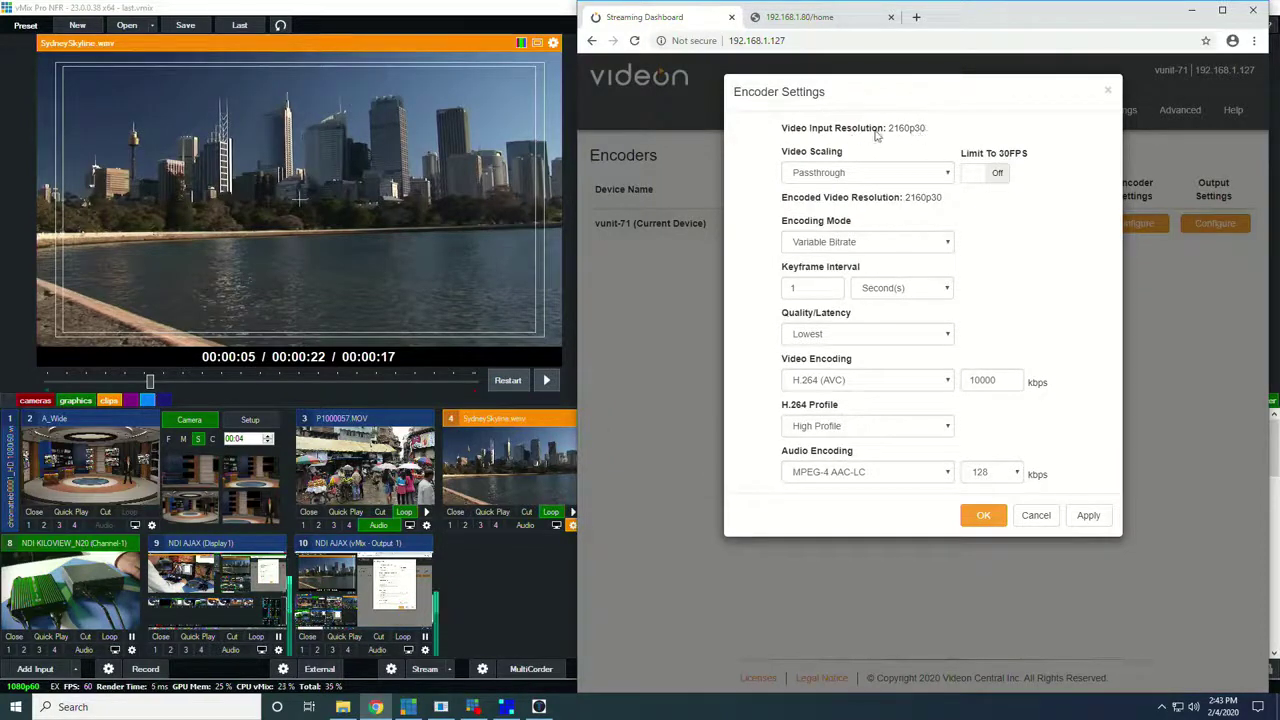
pyautogui.click(847, 385)
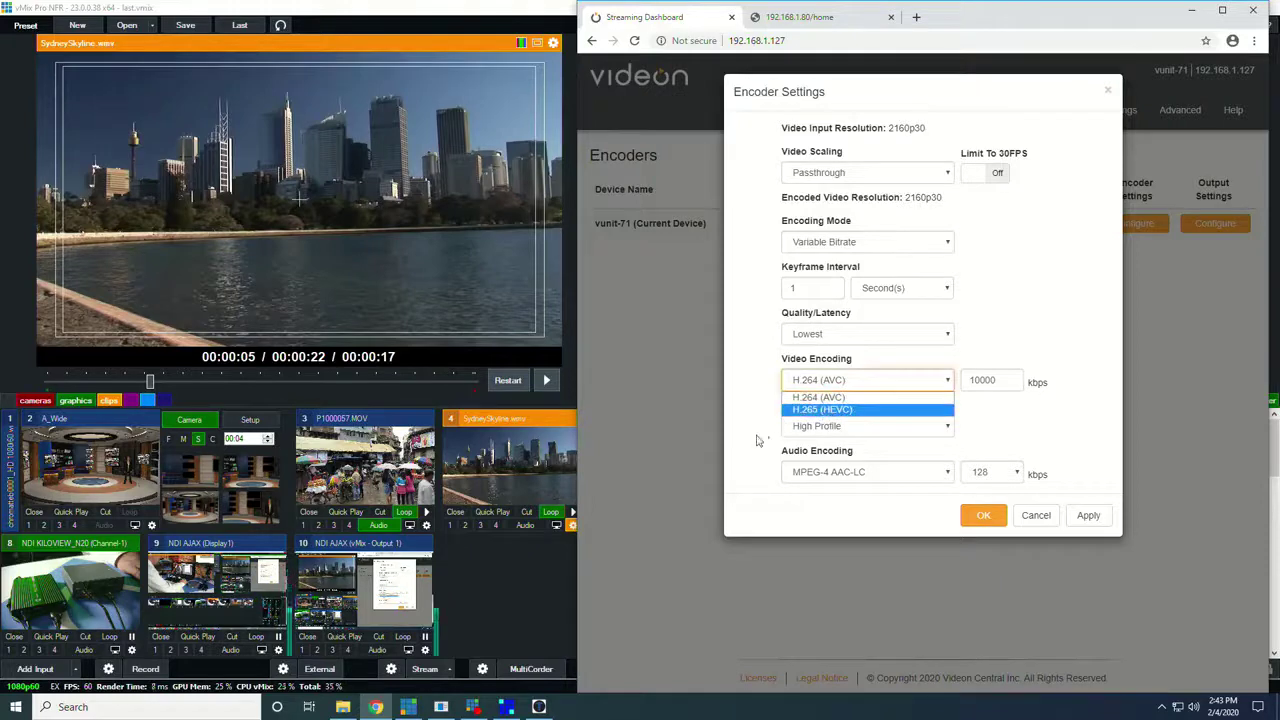
pyautogui.click(768, 437)
pyautogui.click(831, 390)
pyautogui.click(765, 443)
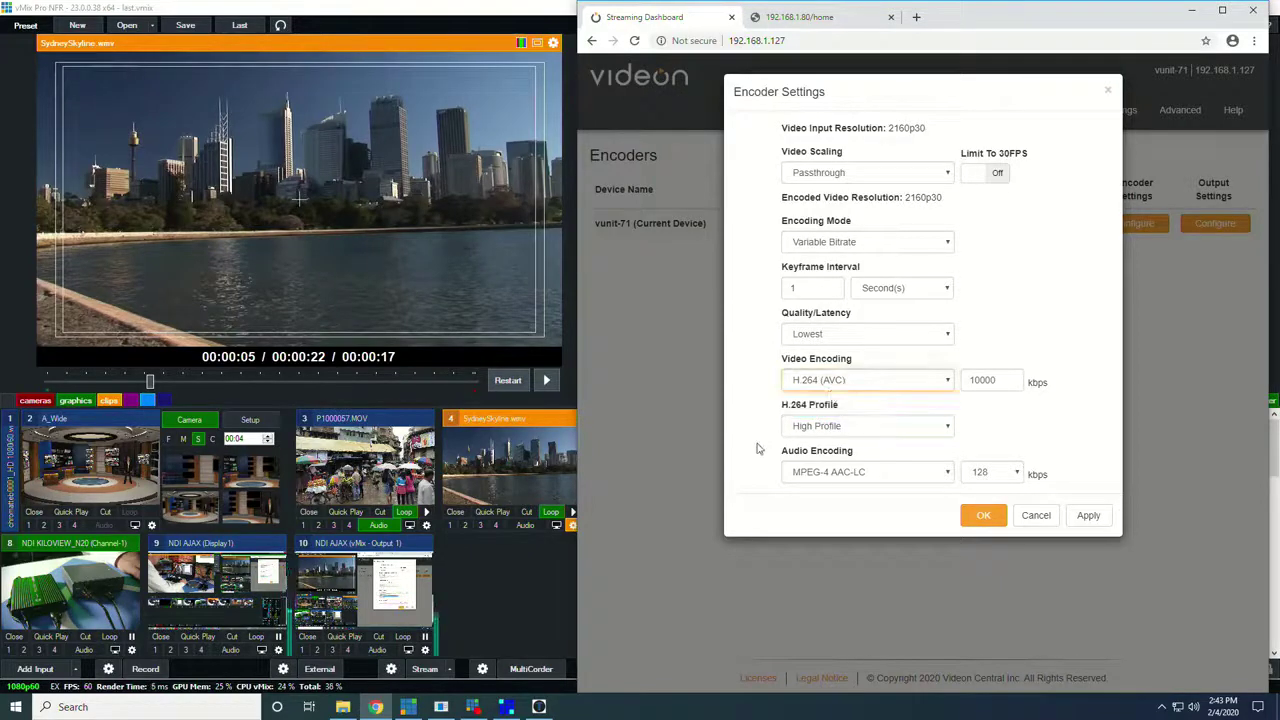
pyautogui.click(845, 428)
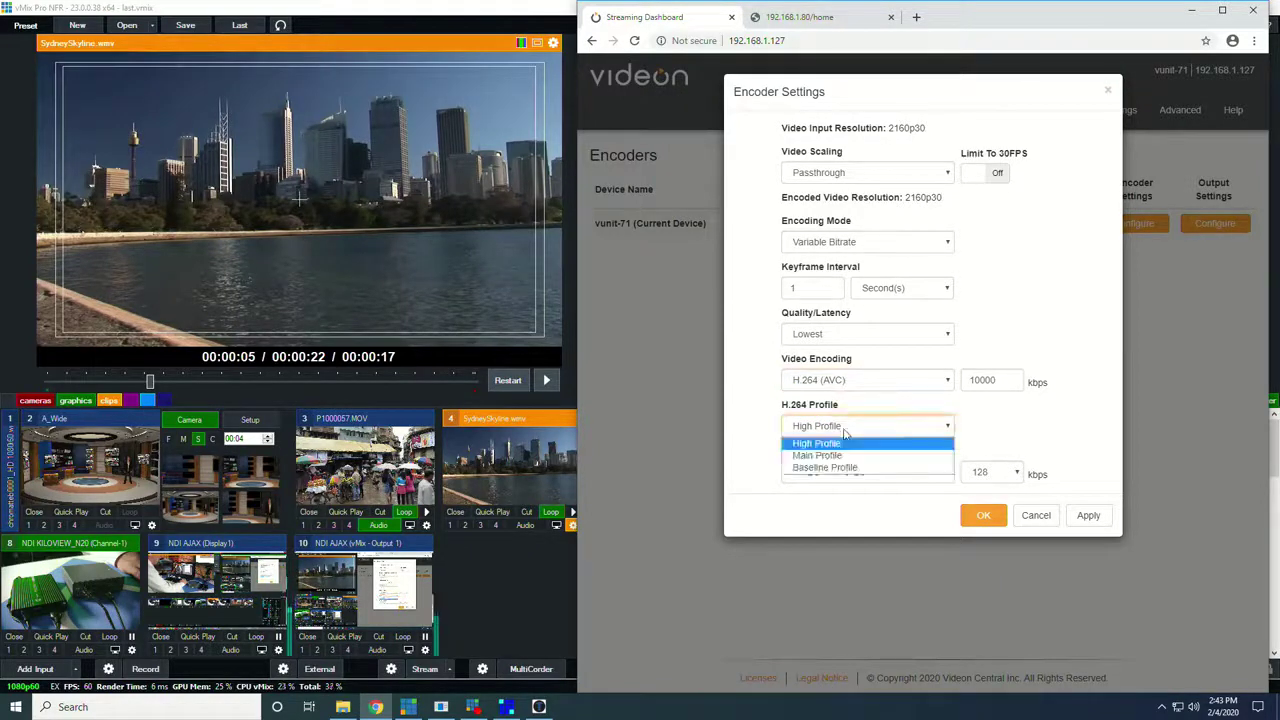
pyautogui.click(762, 468)
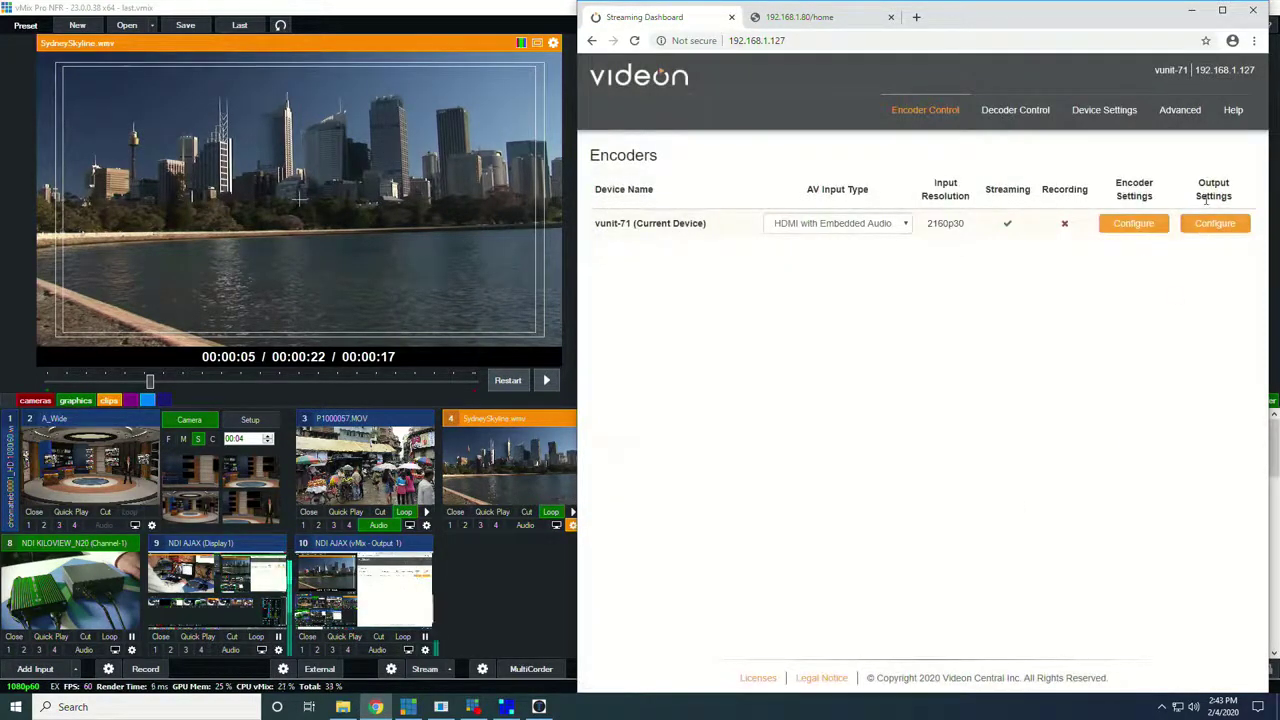
pyautogui.click(1212, 223)
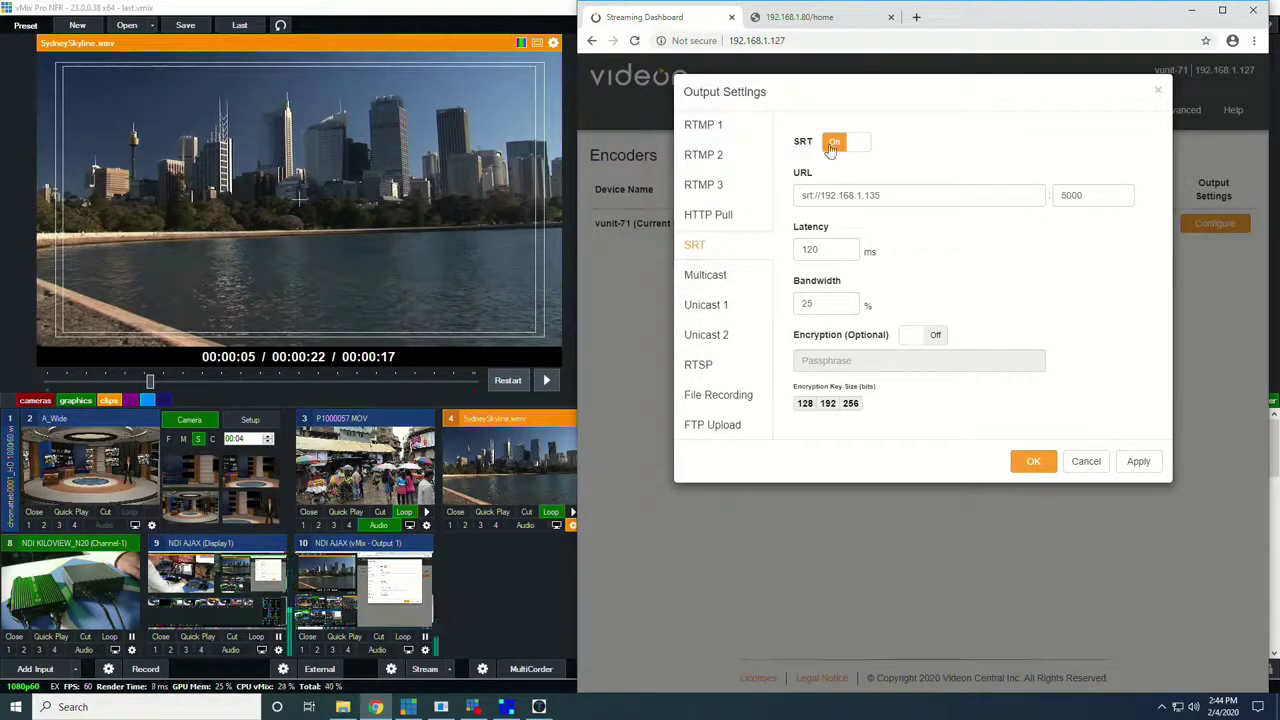
pyautogui.moveTo(879, 194); pyautogui.dragTo(779, 202)
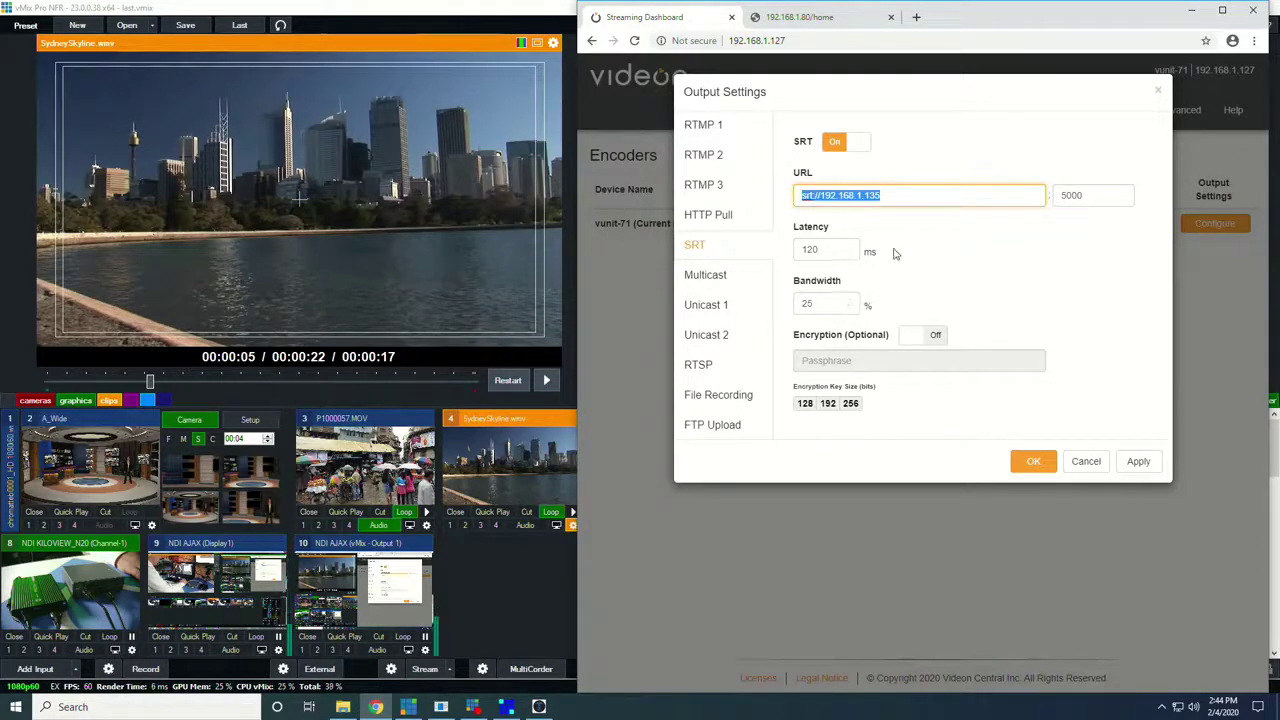
pyautogui.click(892, 195)
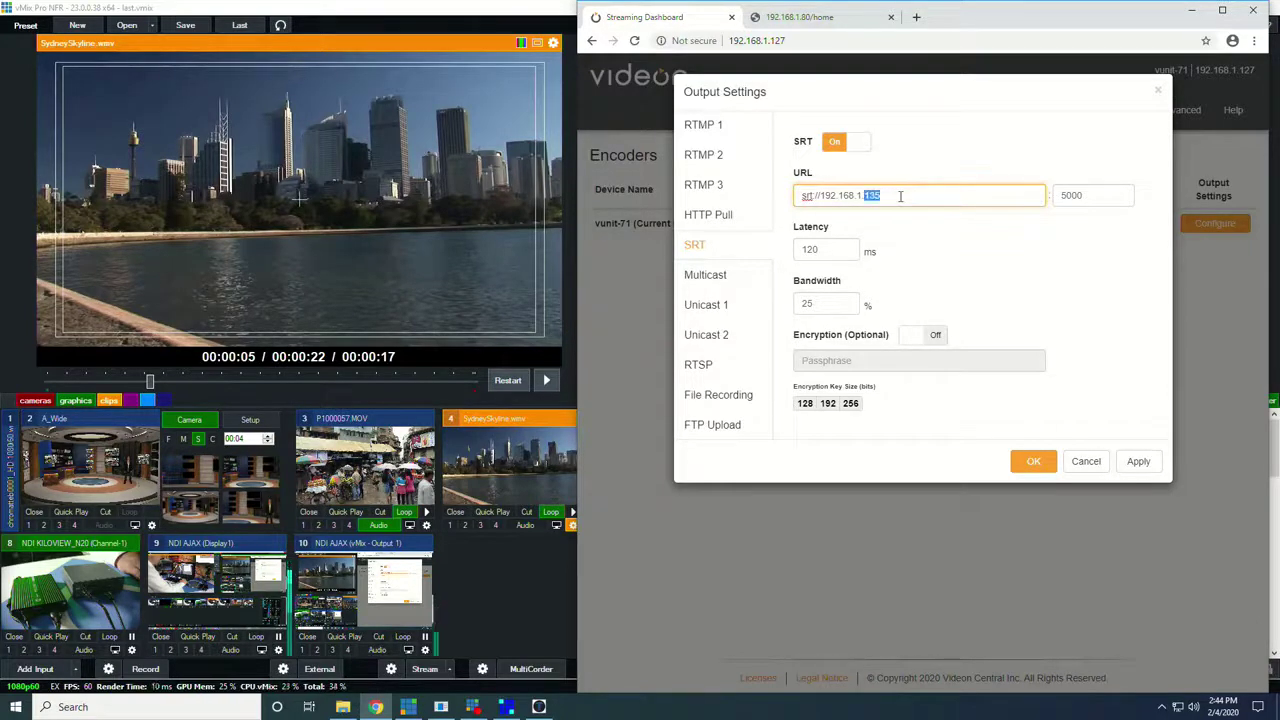
pyautogui.write('80')
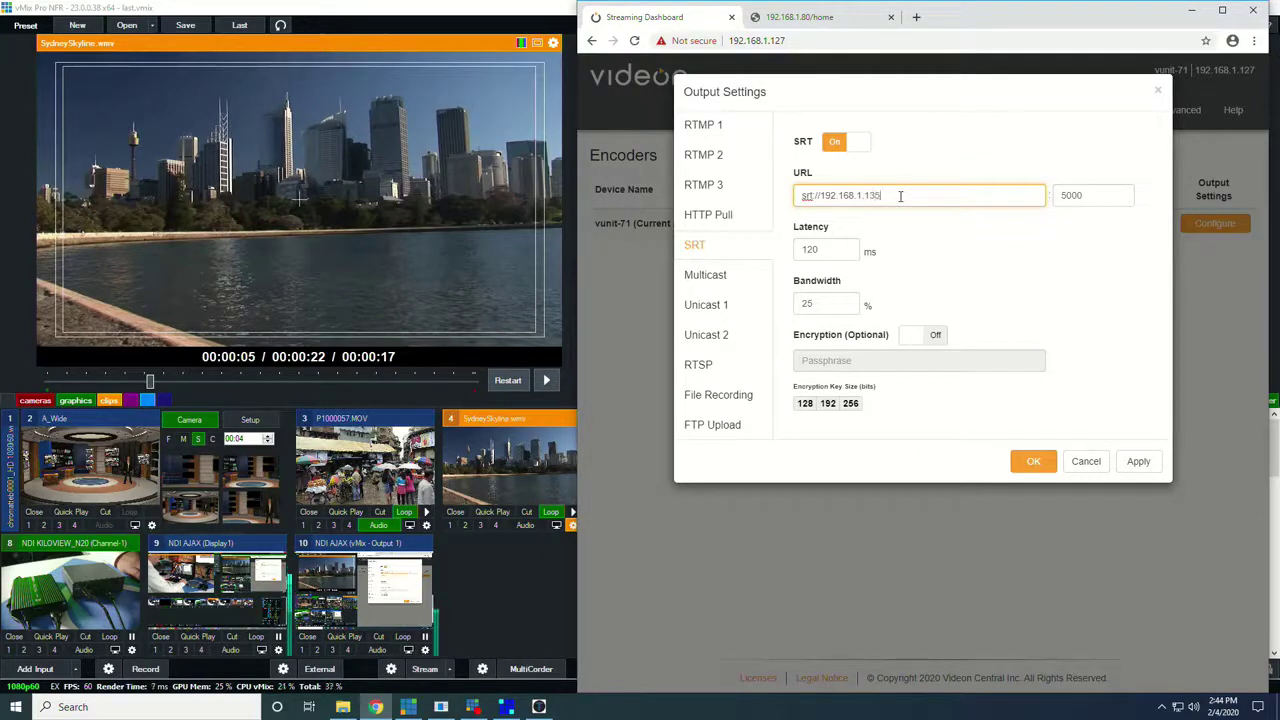
pyautogui.press('Tab')
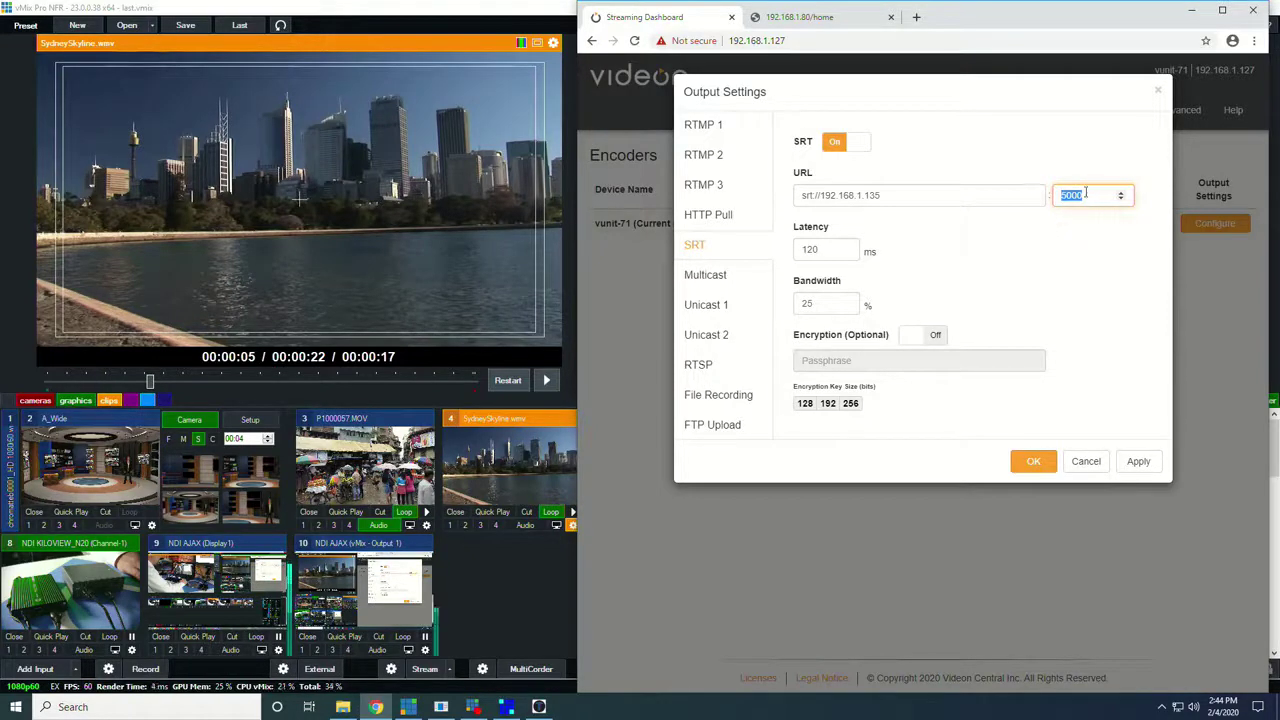
pyautogui.press('Tab')
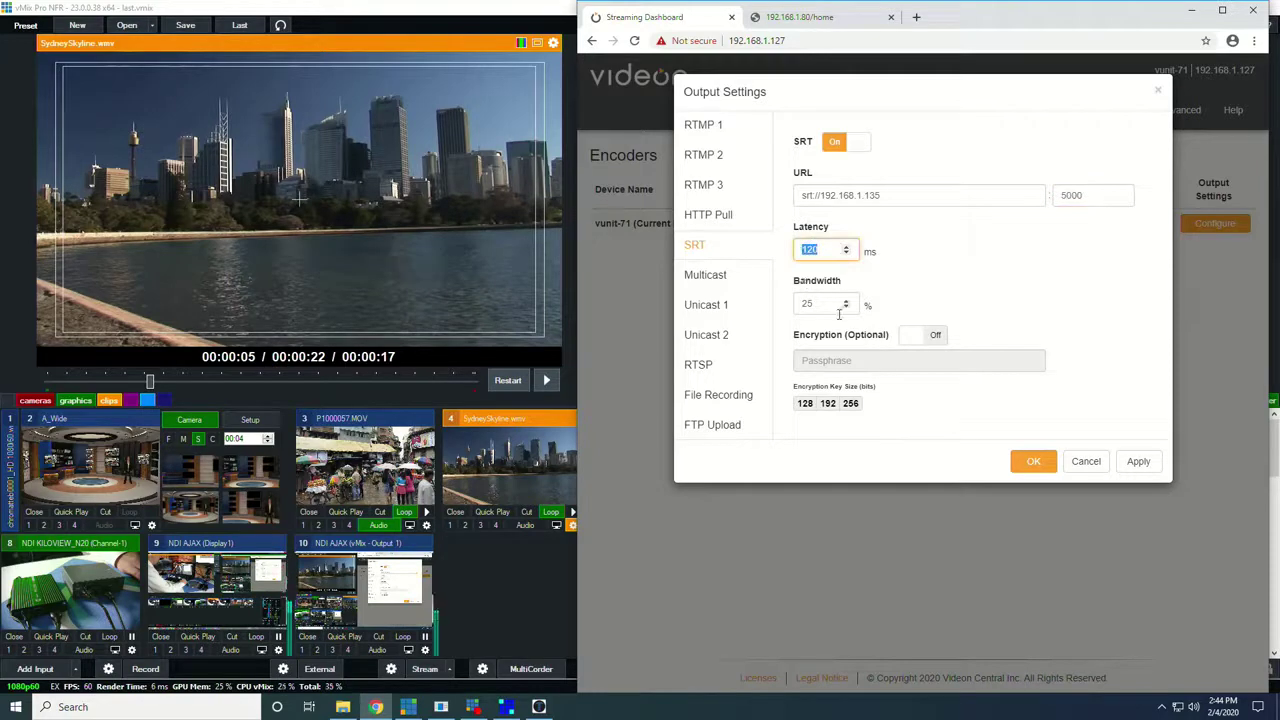
pyautogui.click(811, 308)
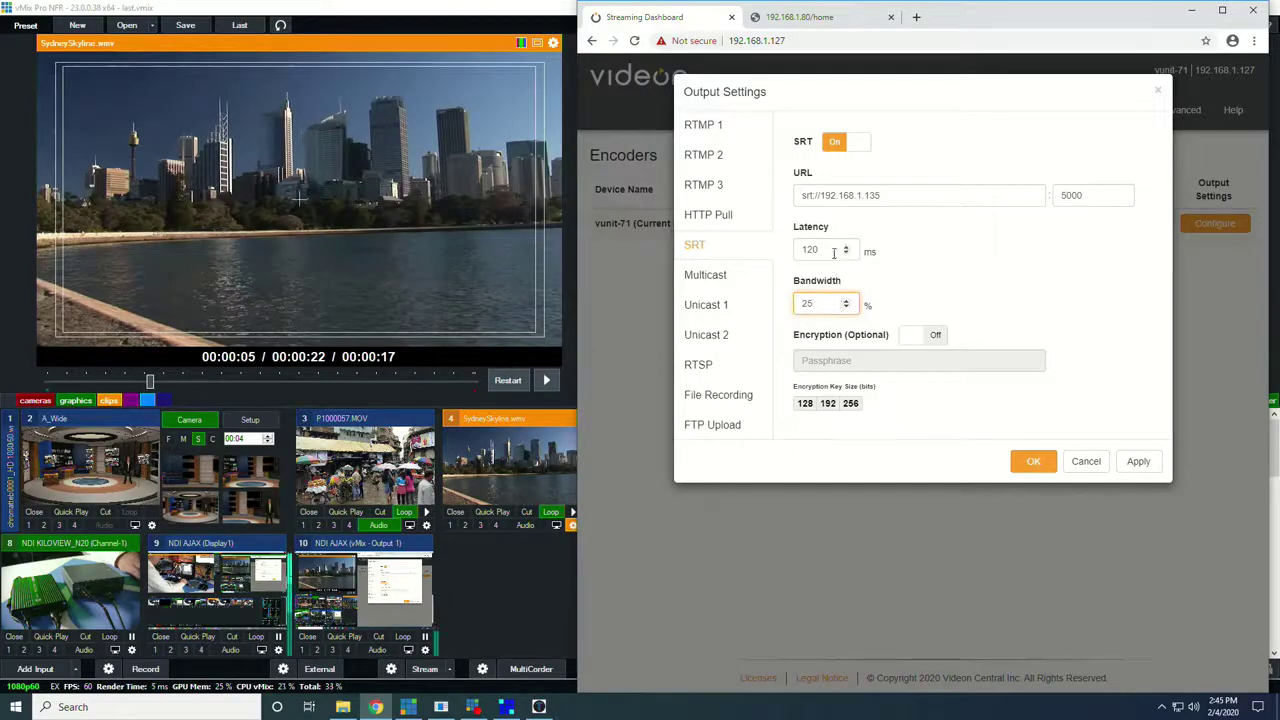
pyautogui.doubleClick(826, 249)
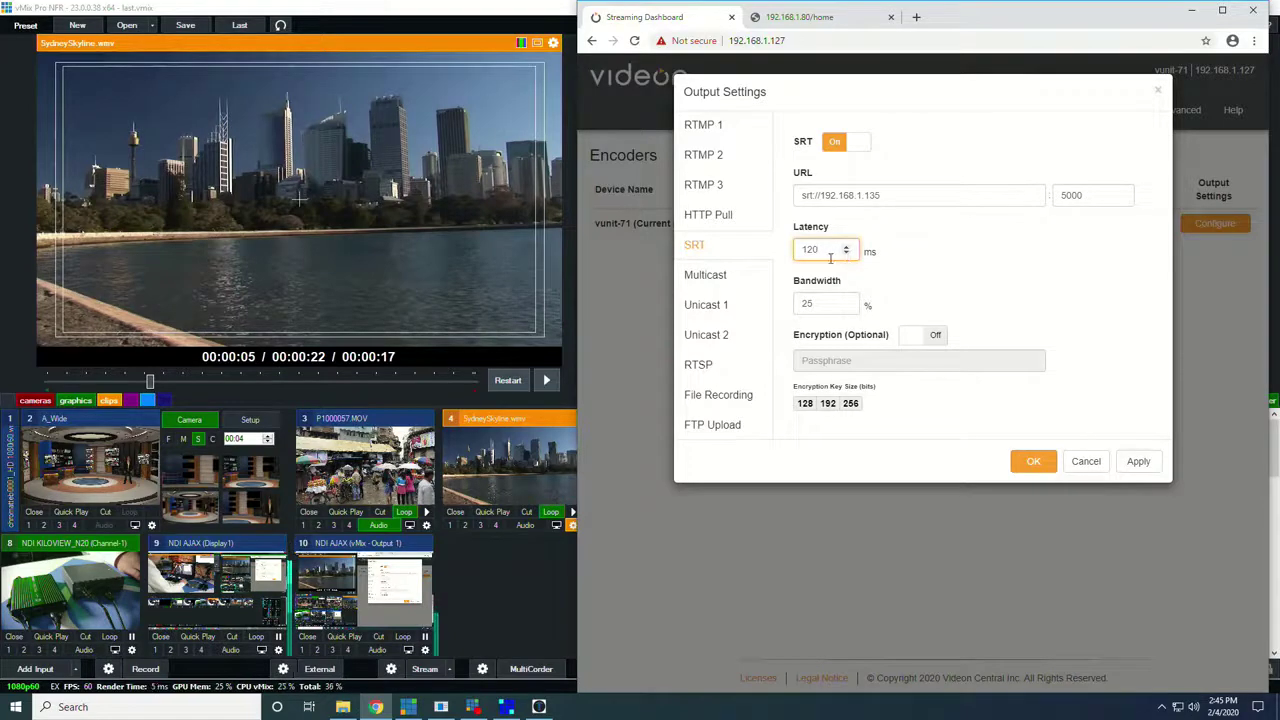
# Step: Leave the SRT bandwidth unchanged and bring the vMix window to the front
pyautogui.press('Tab')
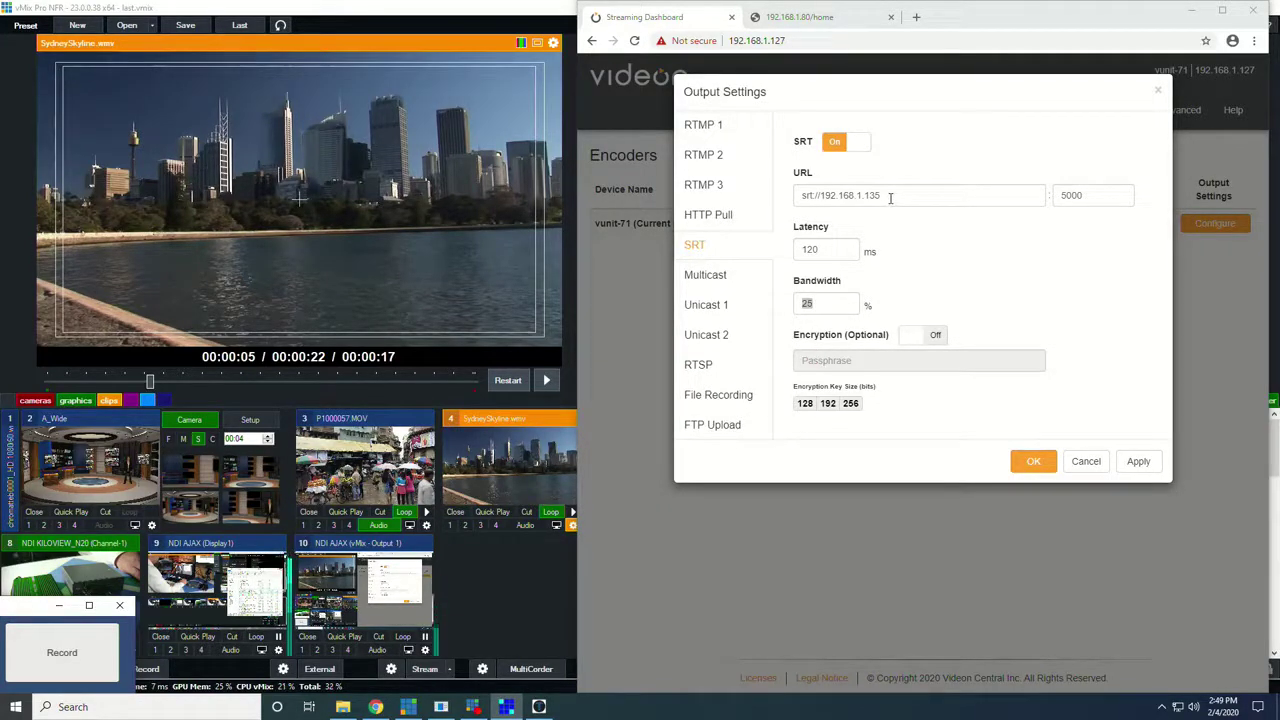
pyautogui.click(502, 589)
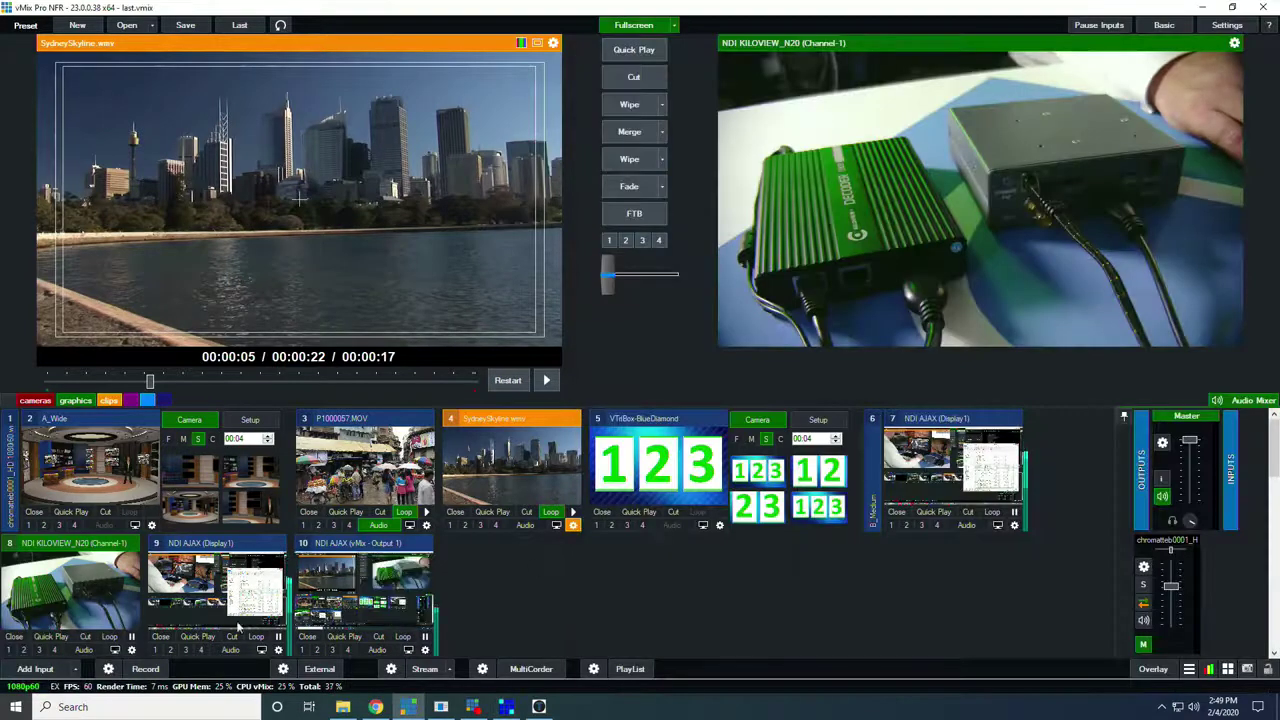
# Step: Add a Stream / SRT input from the SRTListener 5000 preset, keeping Stream Type SRT (Listener)
pyautogui.click(50, 672)
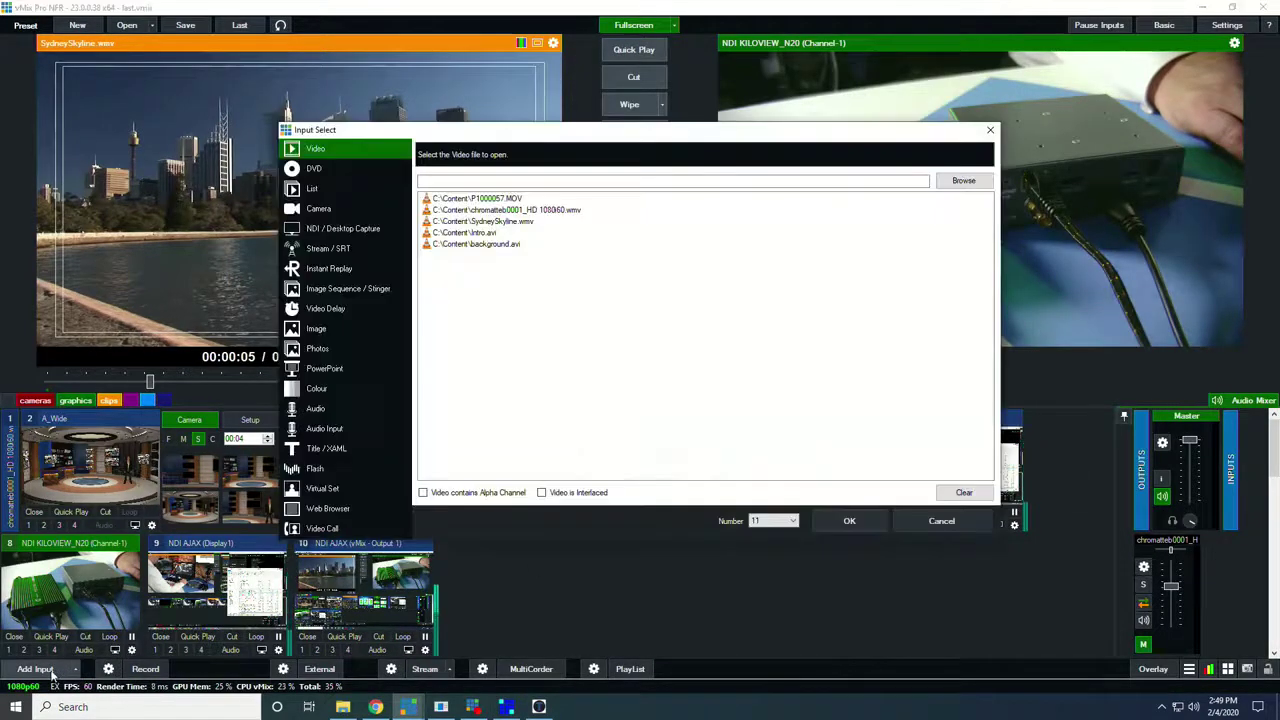
pyautogui.click(337, 250)
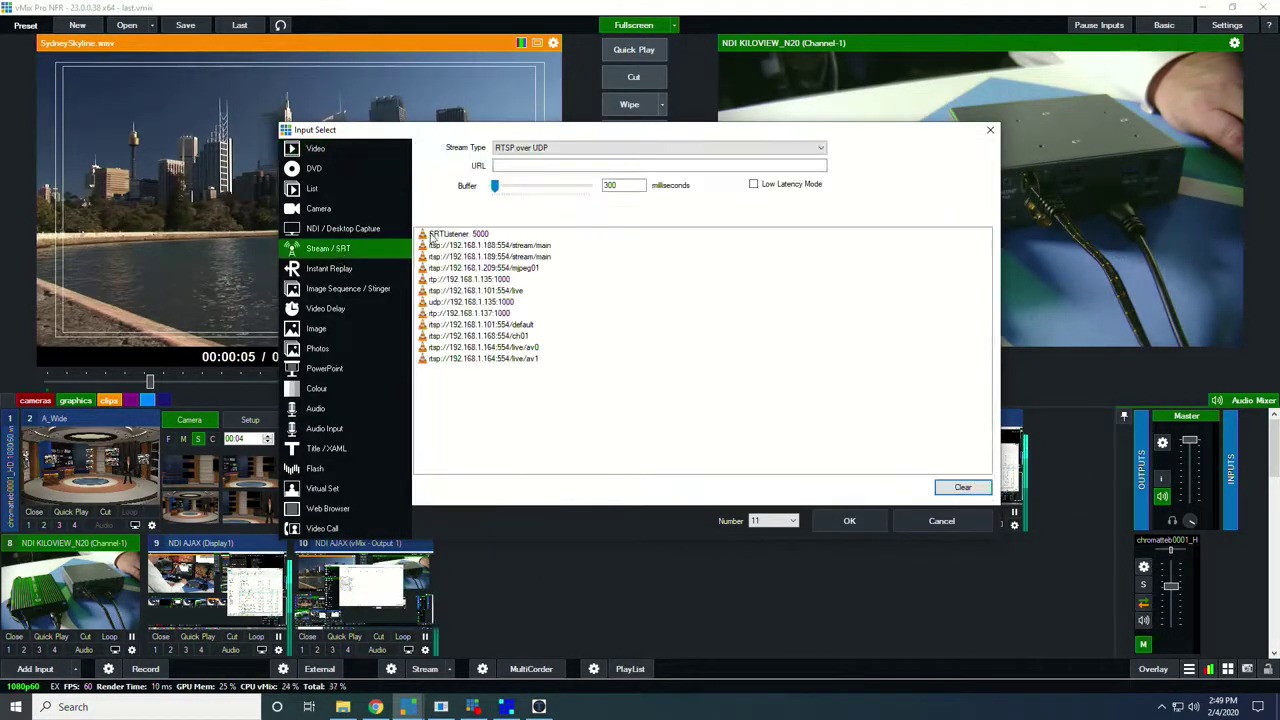
pyautogui.click(460, 220)
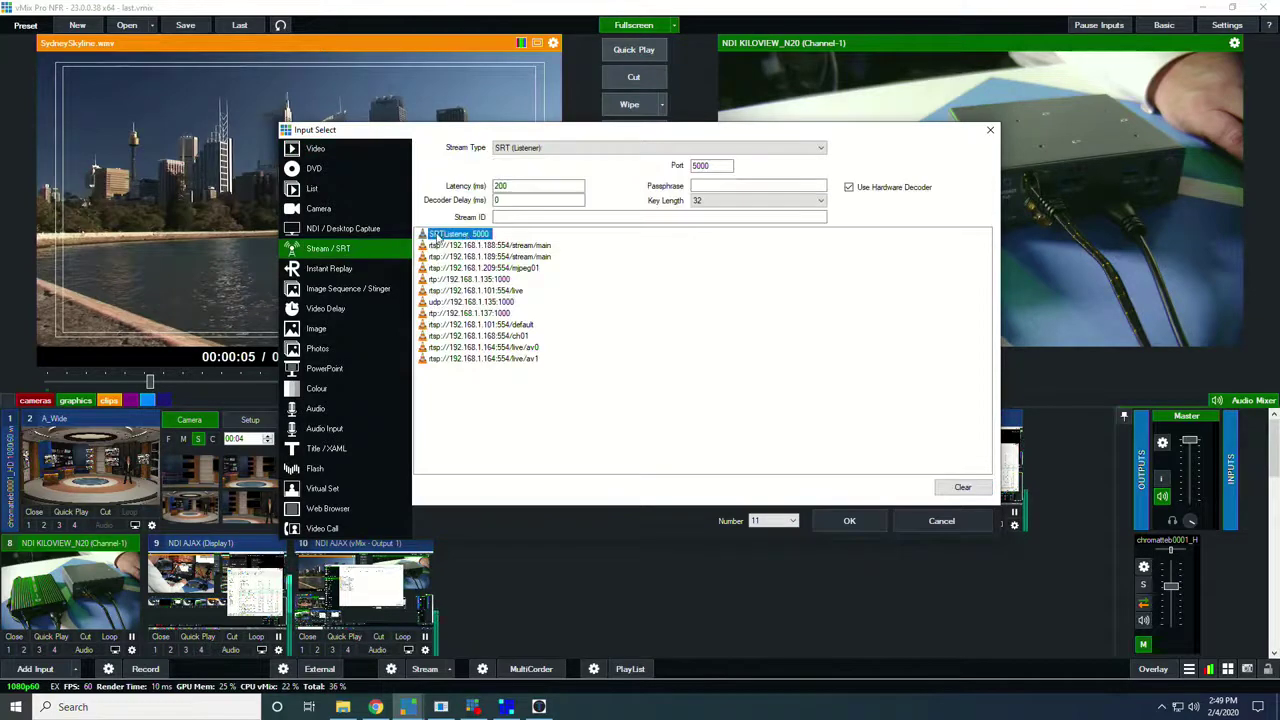
pyautogui.click(515, 148)
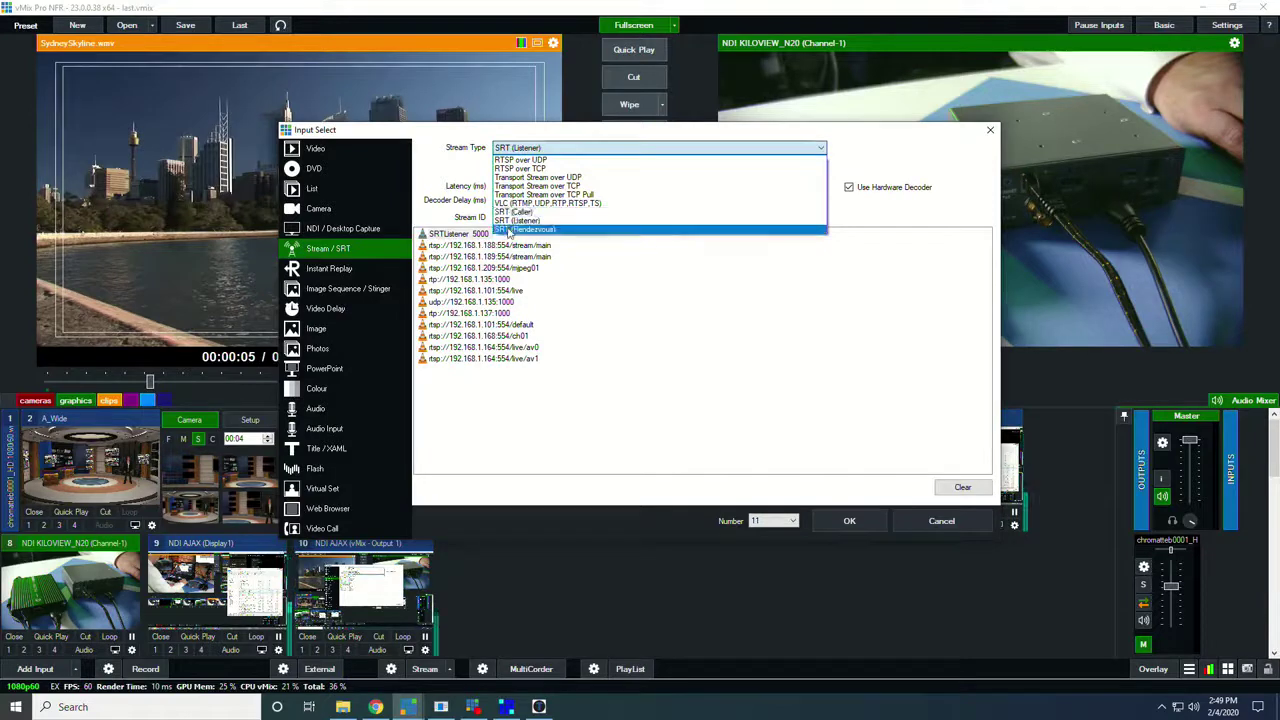
pyautogui.click(585, 324)
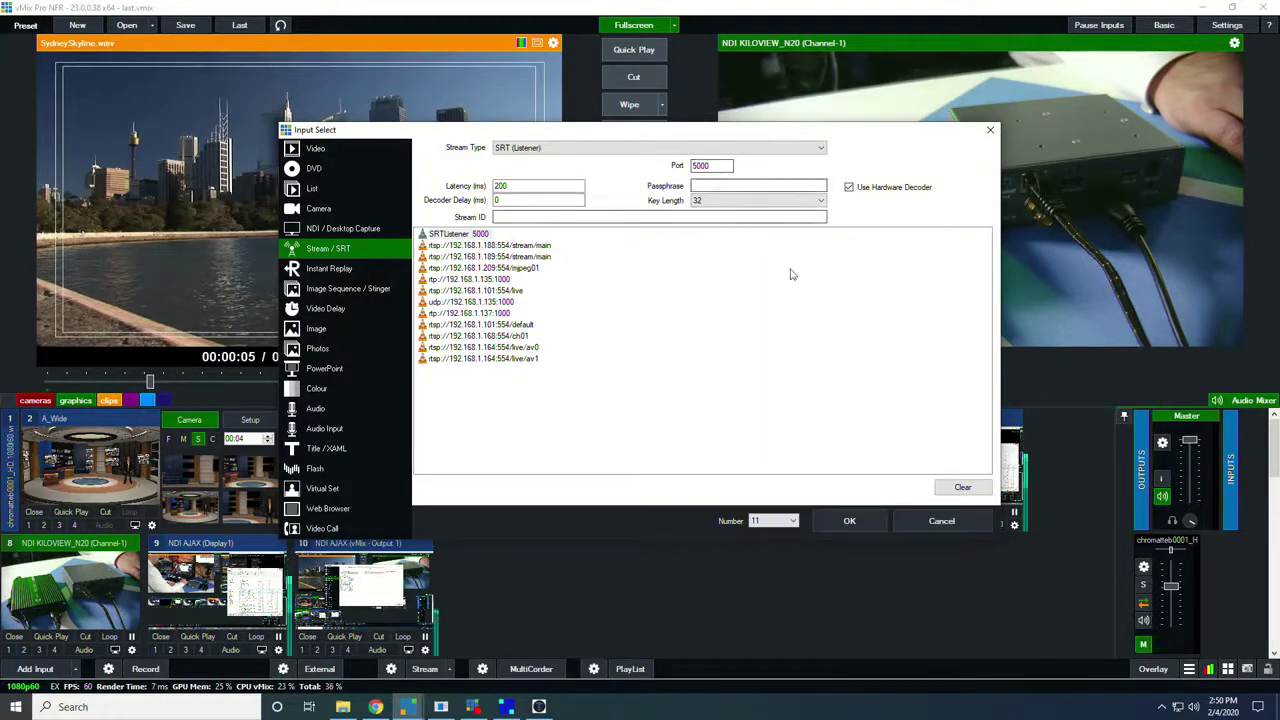
pyautogui.click(849, 522)
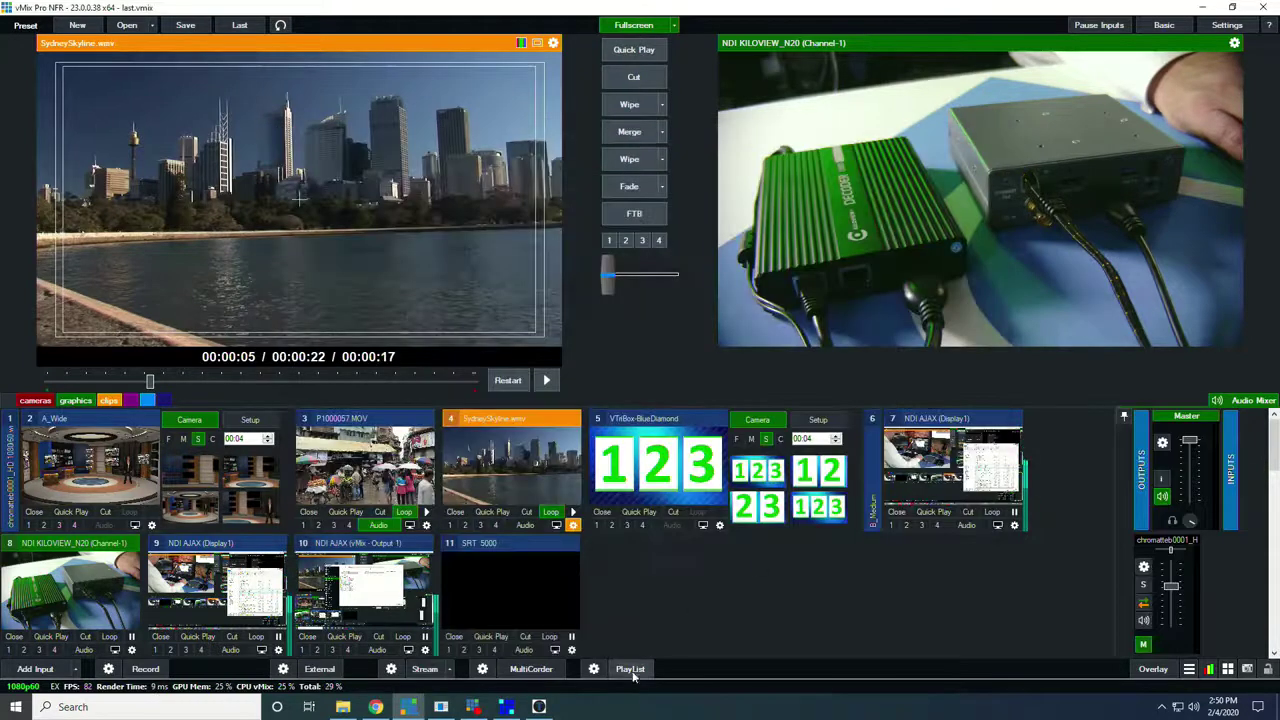
# Step: Load input 11, SRT 5000, into preview and open the vMix Settings
pyautogui.click(526, 590)
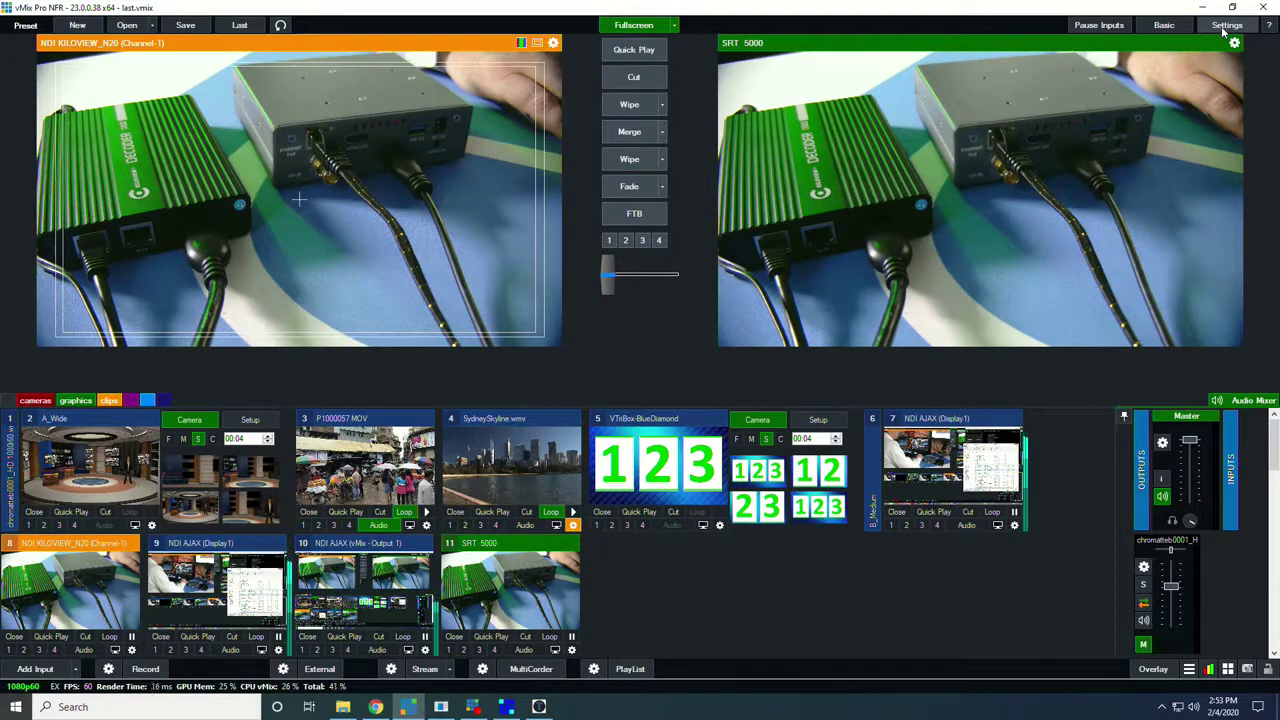
pyautogui.click(1226, 25)
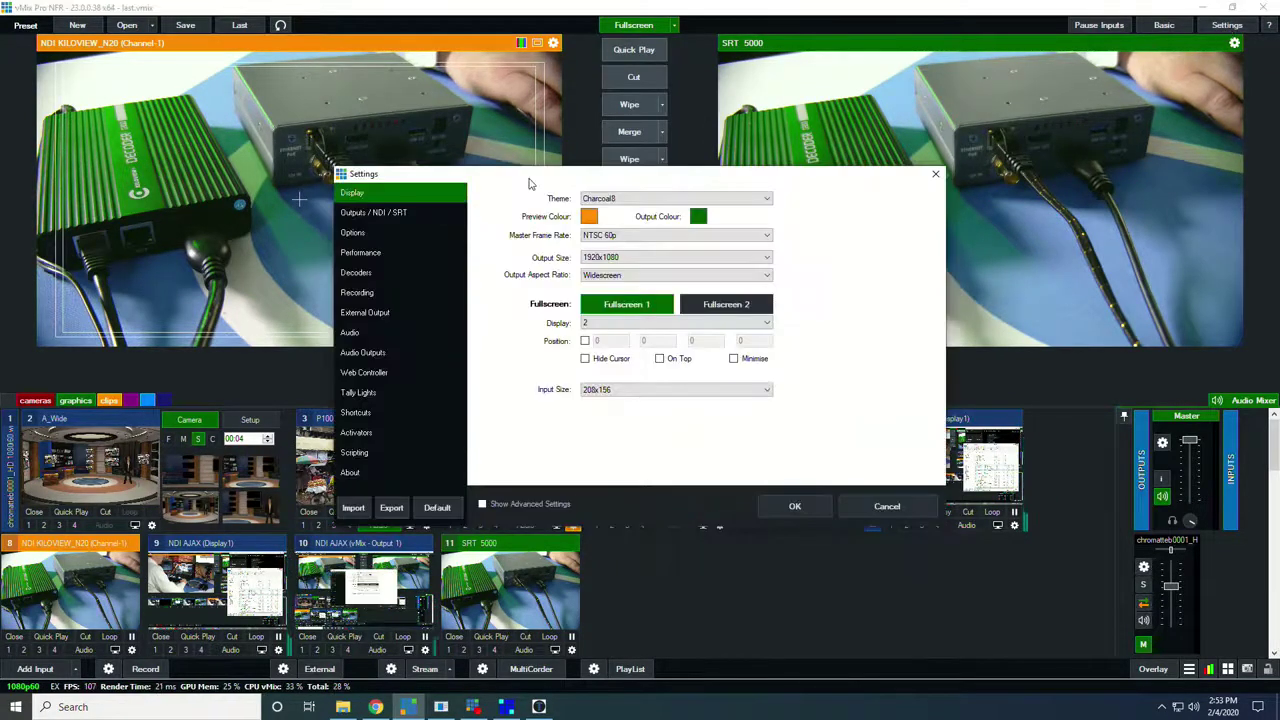
# Step: Set Output 1's SRT to Caller with hostname 192.168.1.80 and port 5000, and save
pyautogui.click(395, 212)
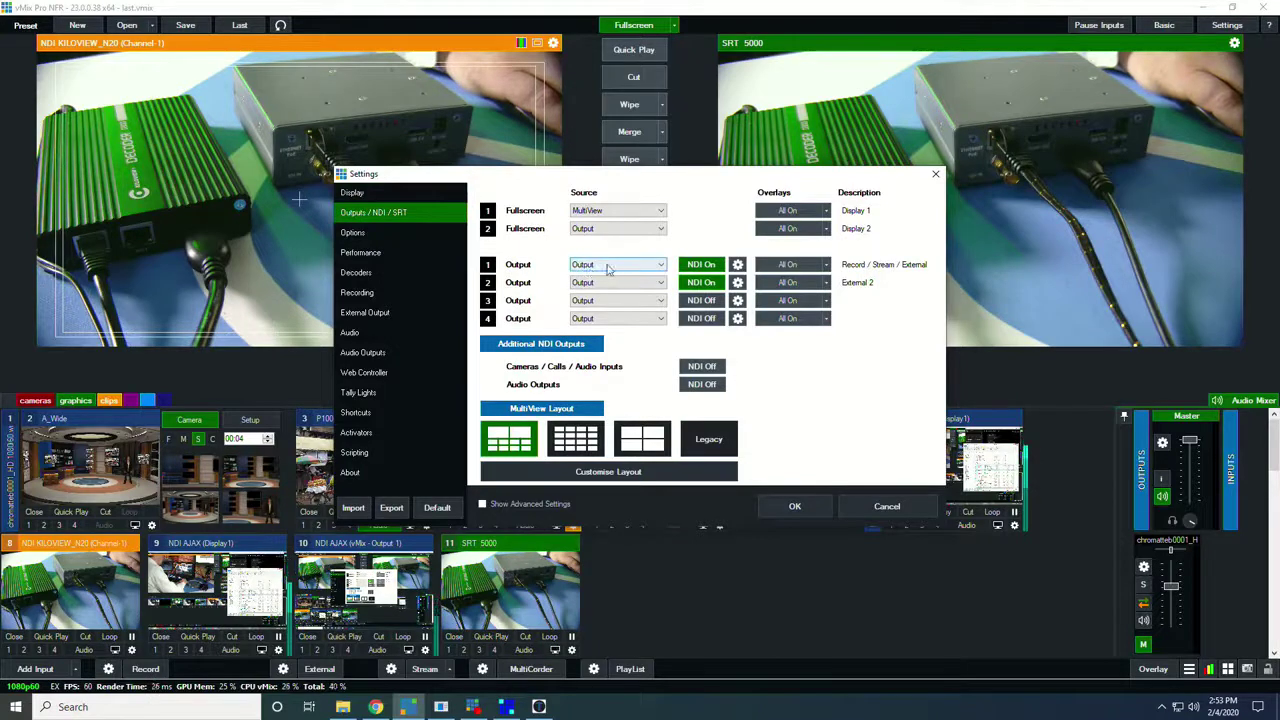
pyautogui.click(738, 265)
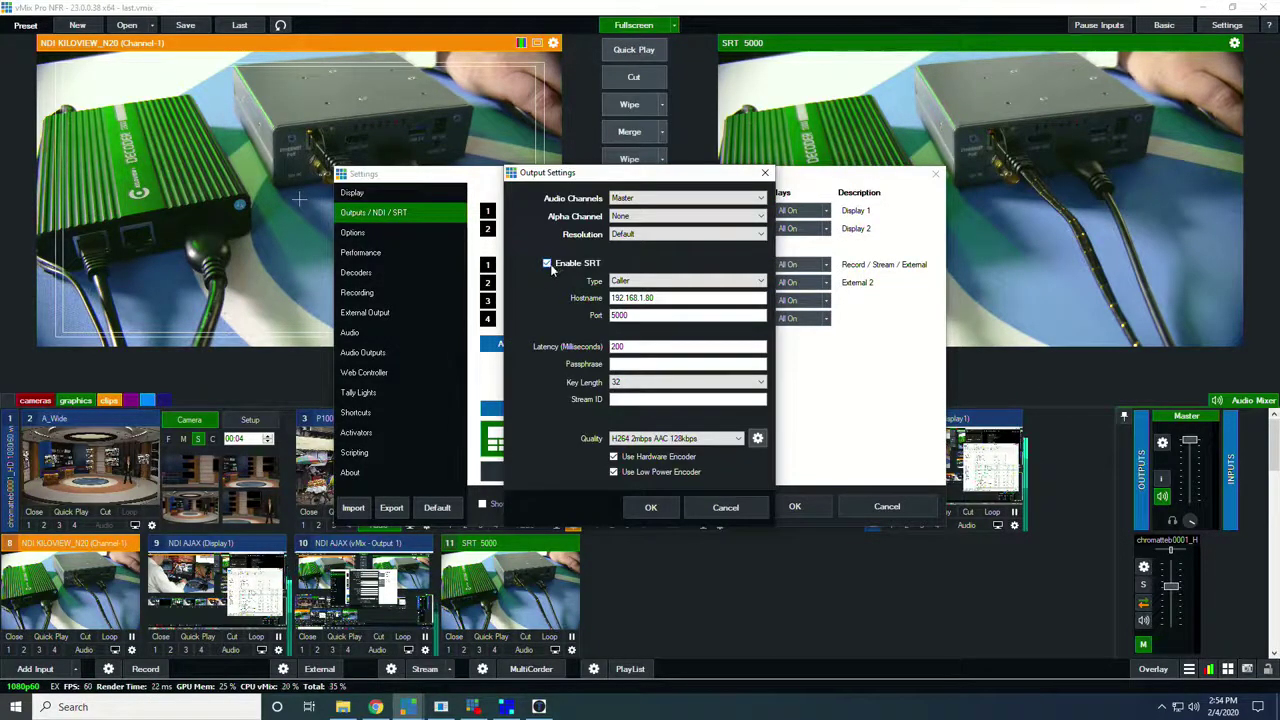
pyautogui.click(640, 281)
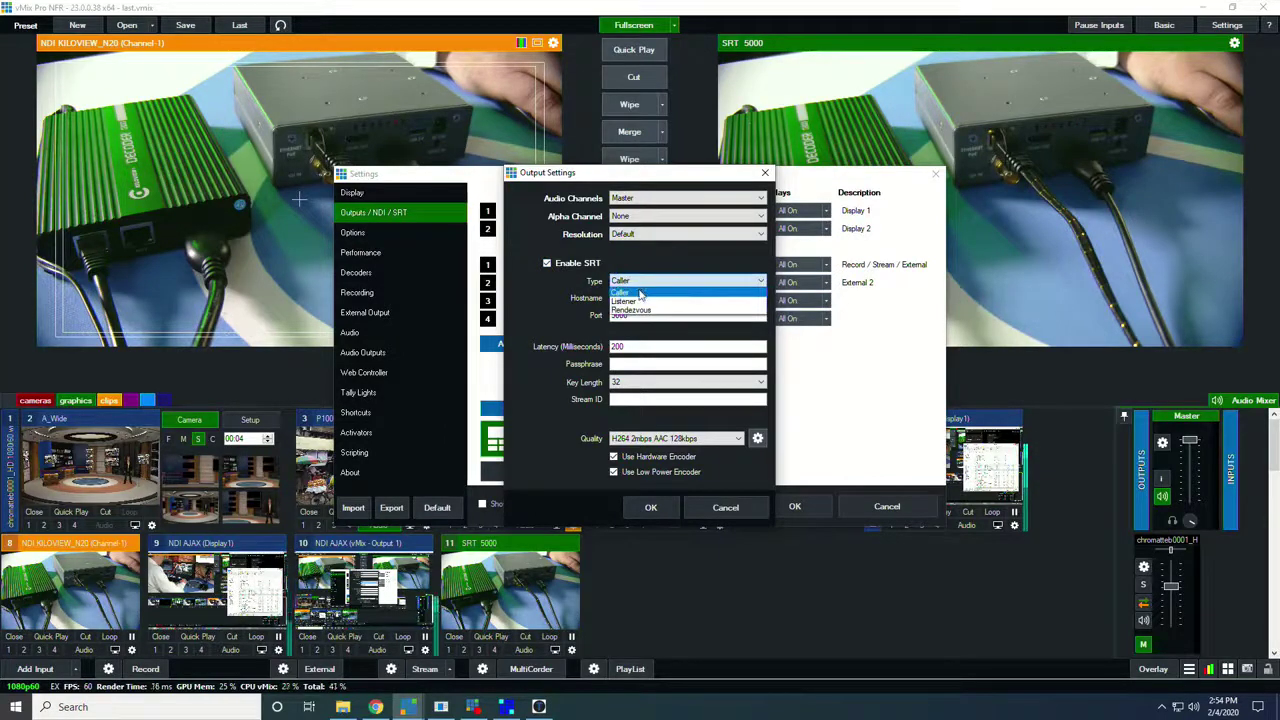
pyautogui.click(640, 292)
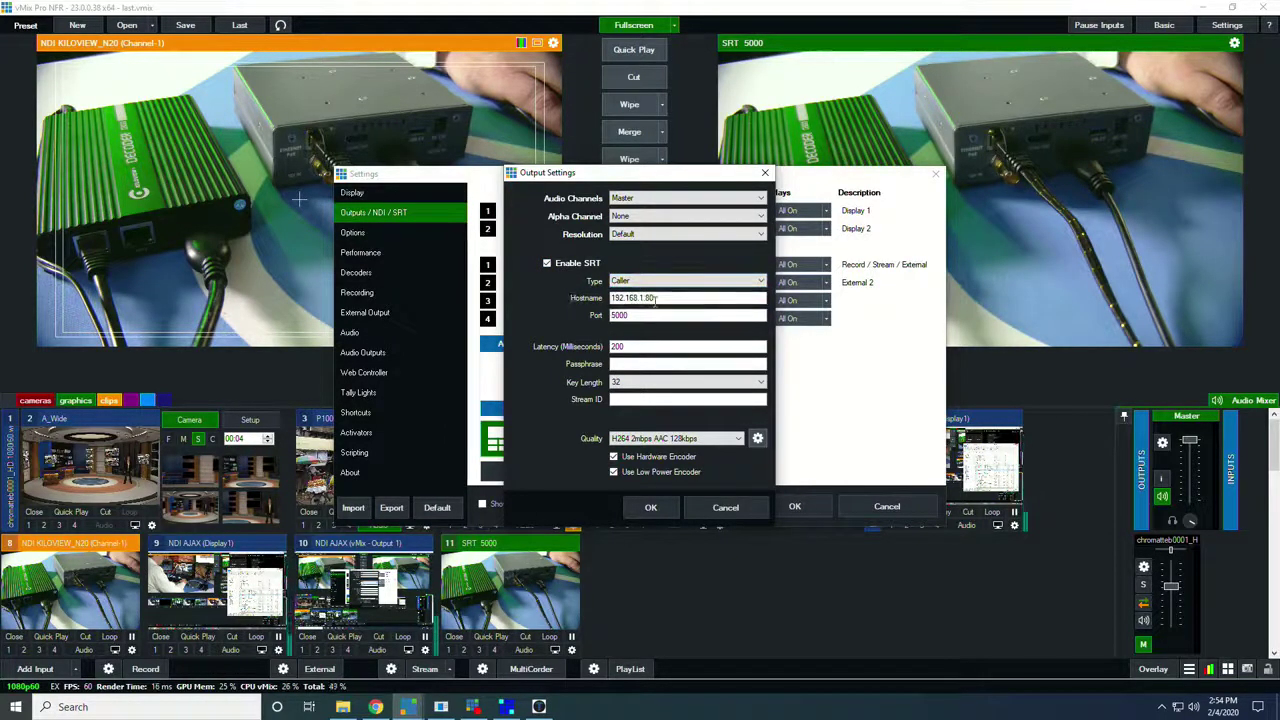
pyautogui.moveTo(662, 298); pyautogui.dragTo(610, 299)
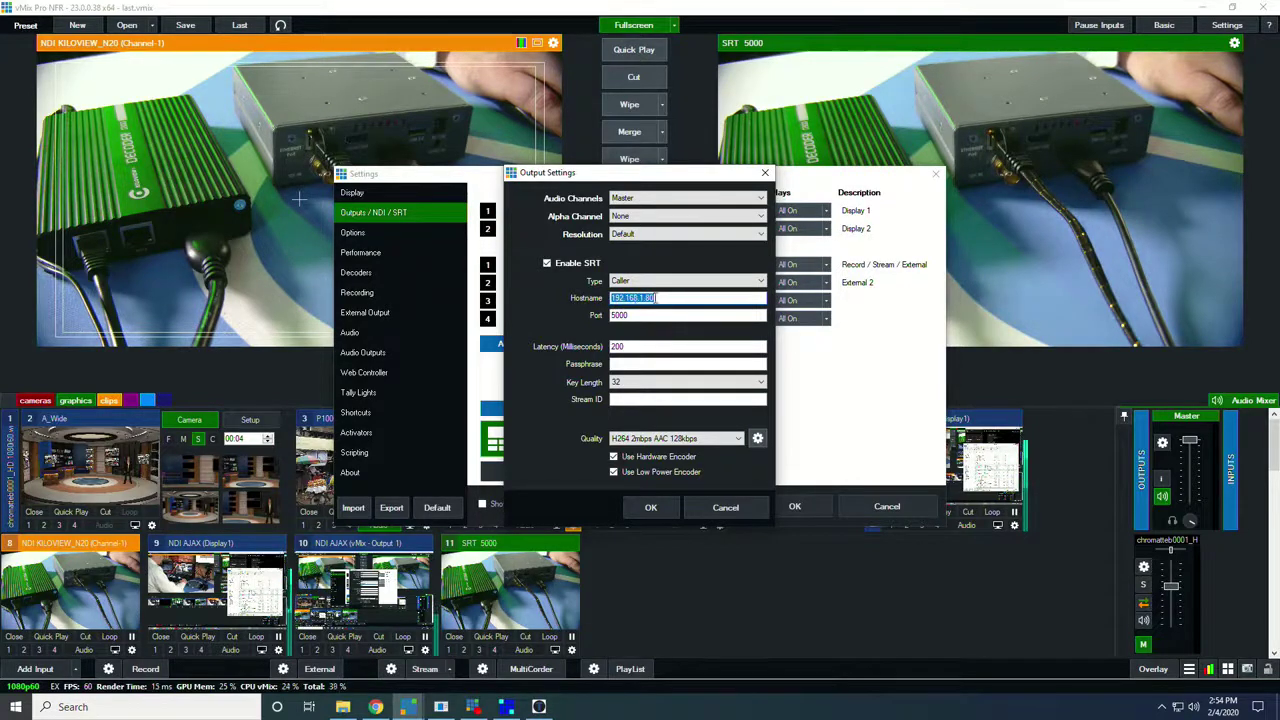
pyautogui.click(656, 298)
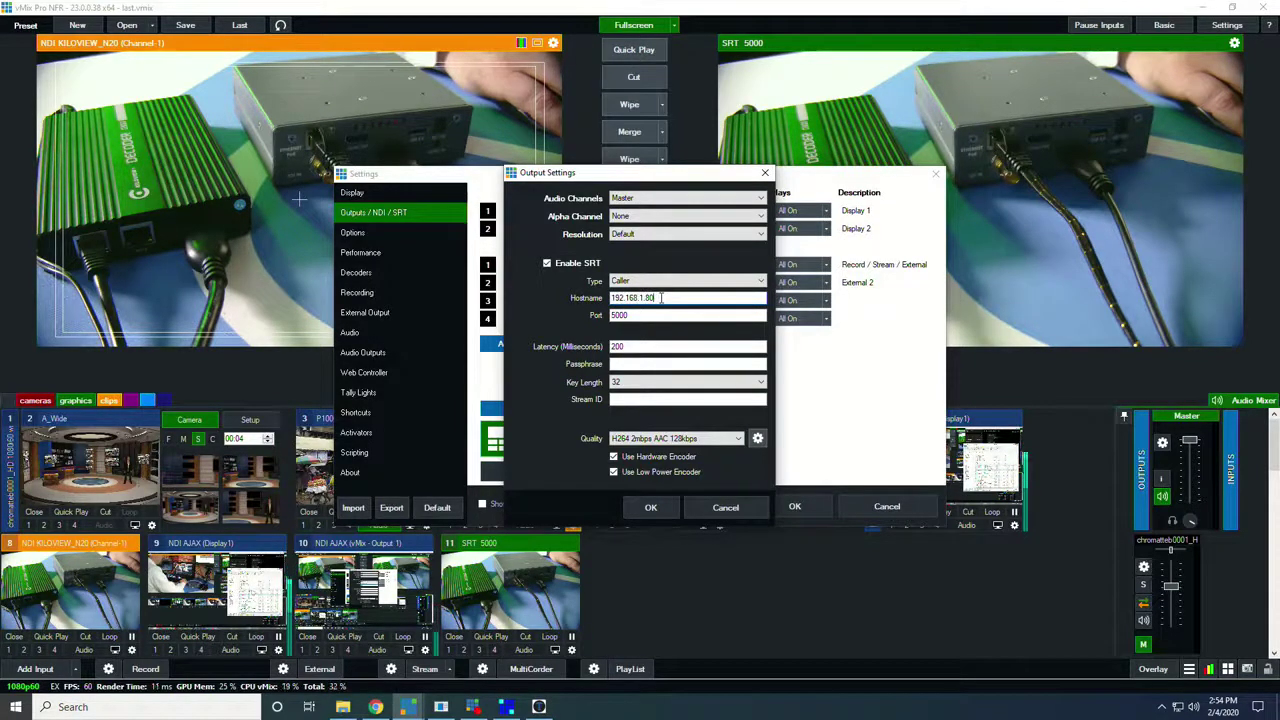
pyautogui.moveTo(650, 316); pyautogui.dragTo(611, 317)
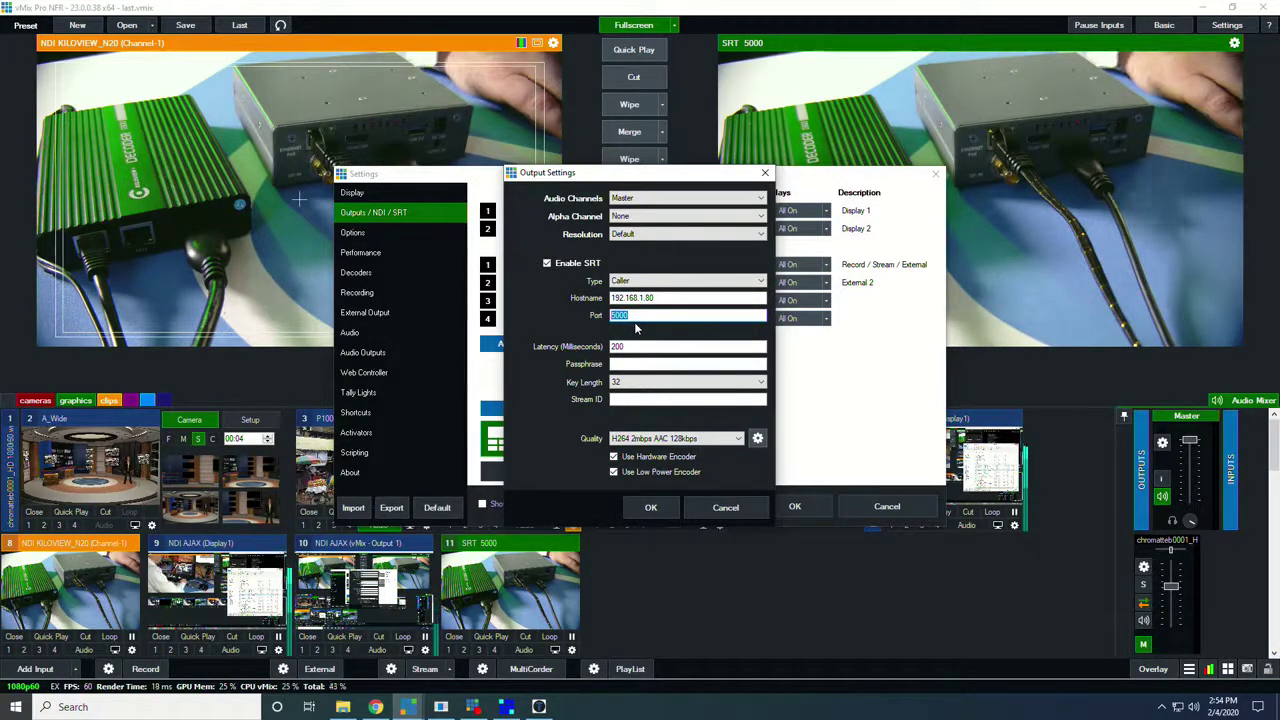
pyautogui.press('Tab')
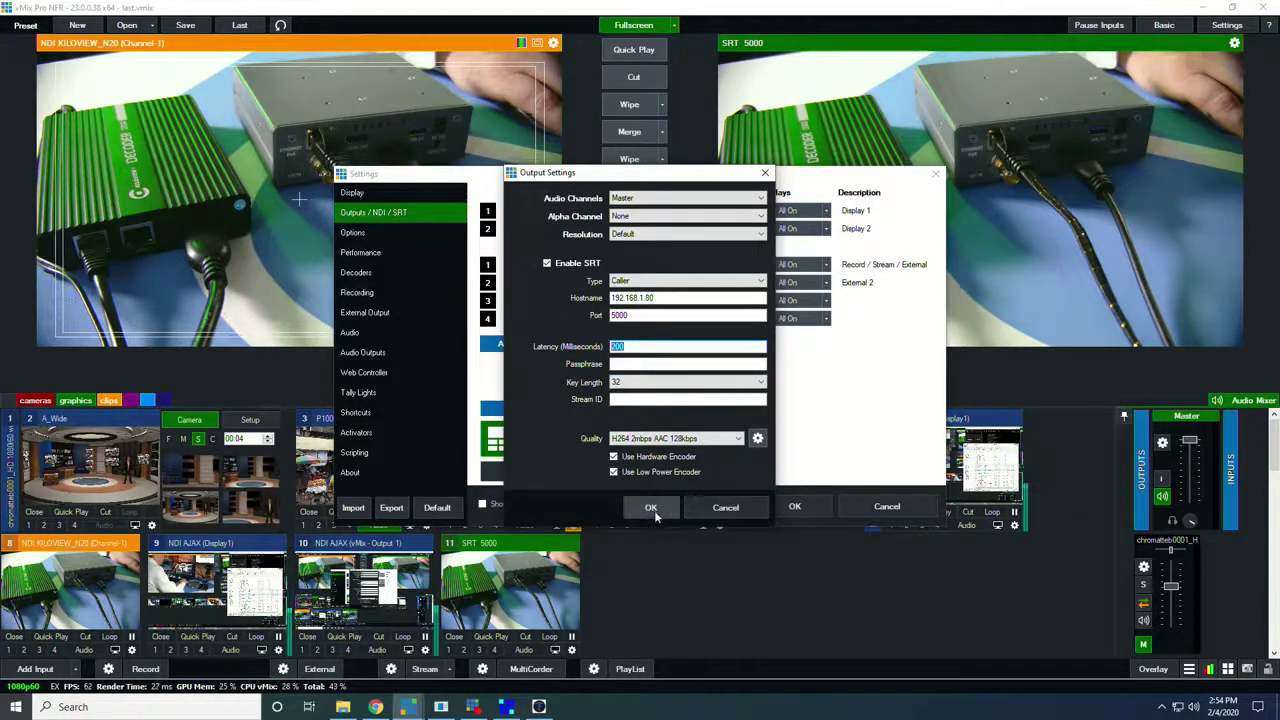
pyautogui.click(652, 509)
pyautogui.click(805, 507)
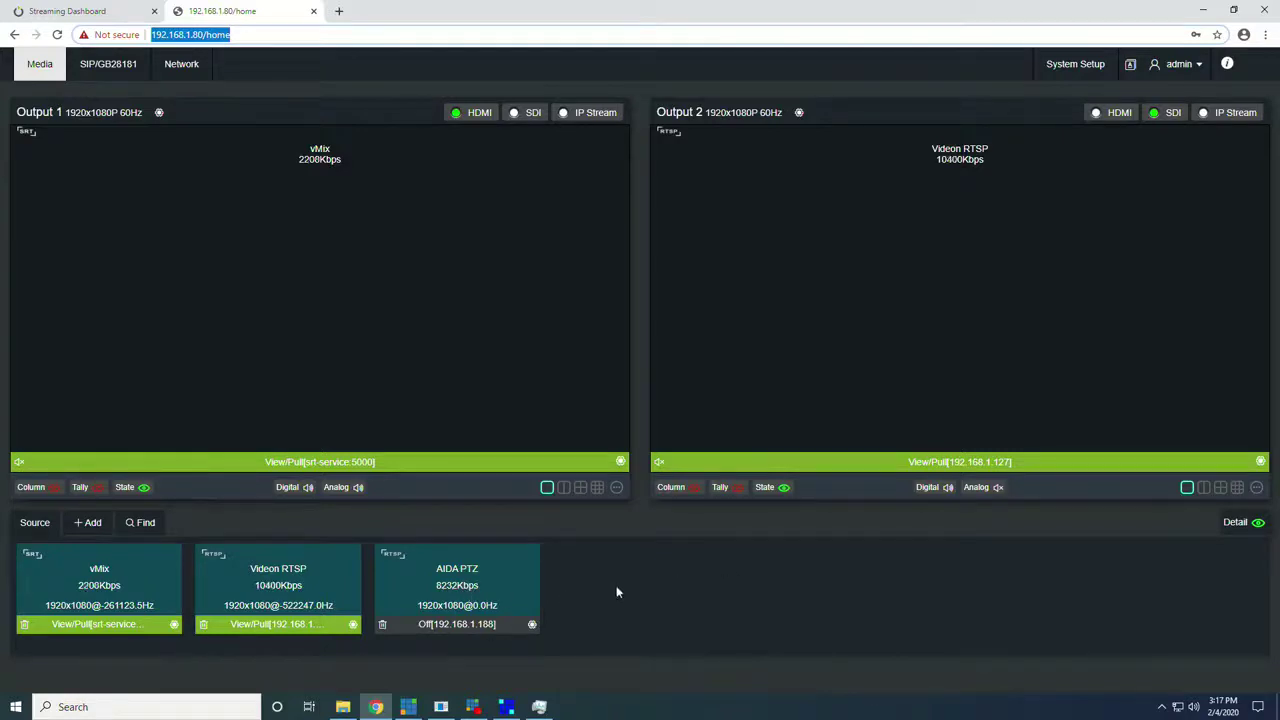
# Step: Switch from the KiloView dashboard back to vMix
pyautogui.click(414, 708)
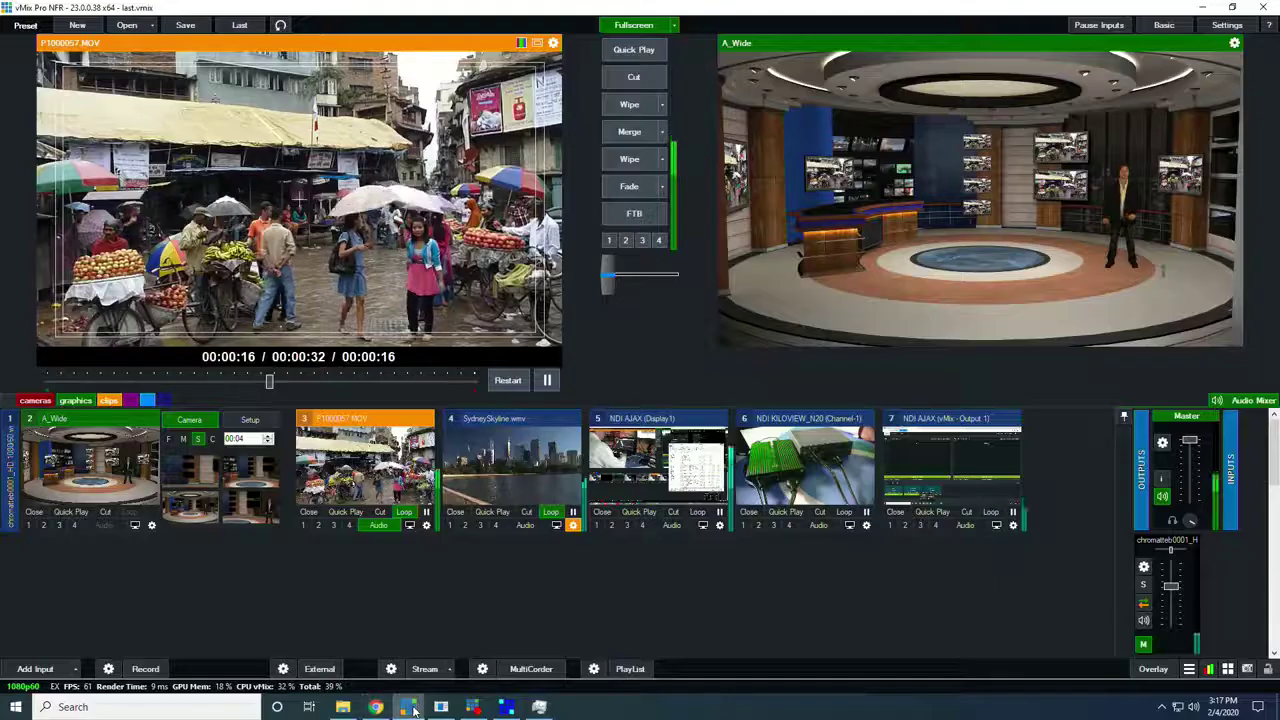
# Step: Enable SRT on Output 2 as a caller to 192.168.1.80:5001, save, and return to Chrome
pyautogui.click(1224, 25)
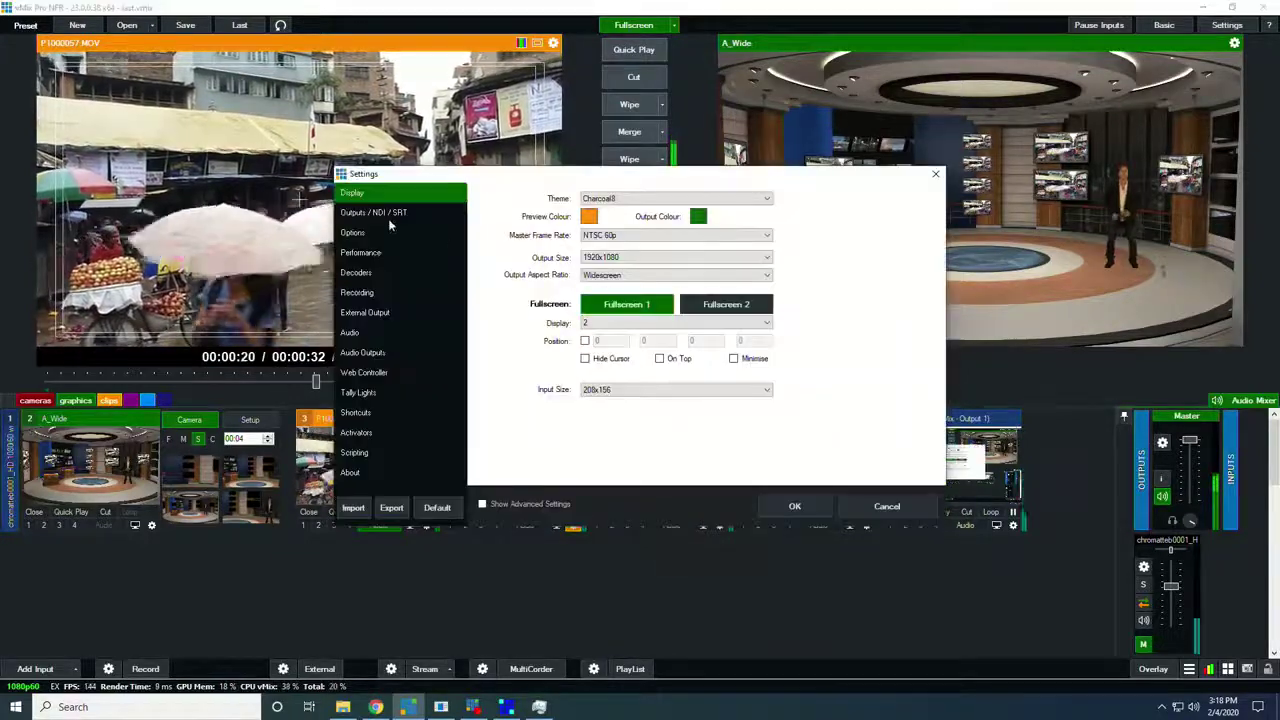
pyautogui.click(390, 214)
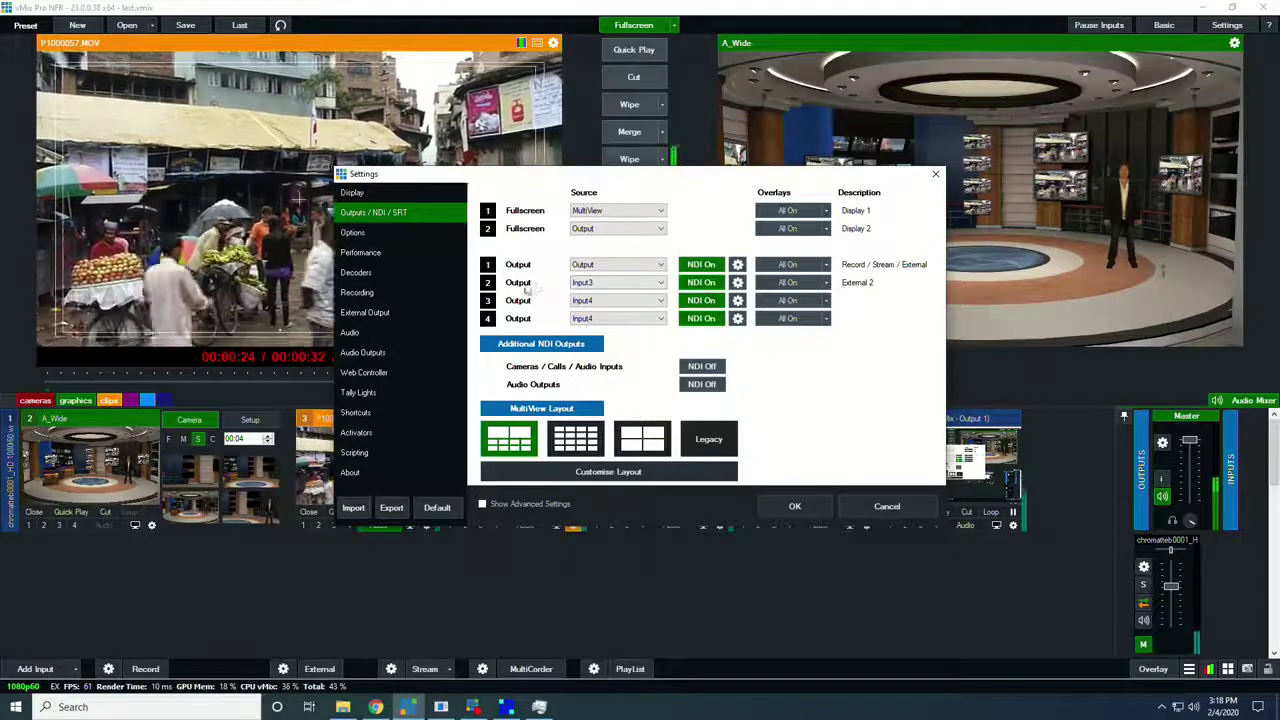
pyautogui.click(737, 283)
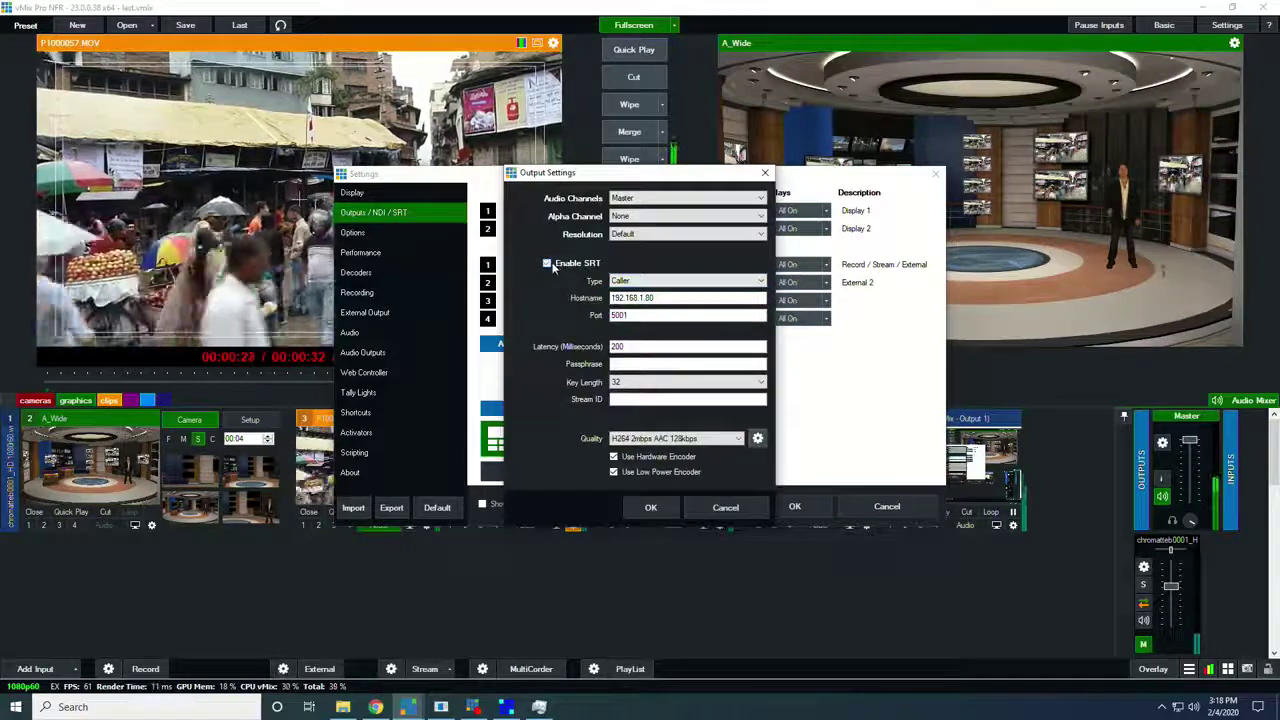
pyautogui.click(548, 264)
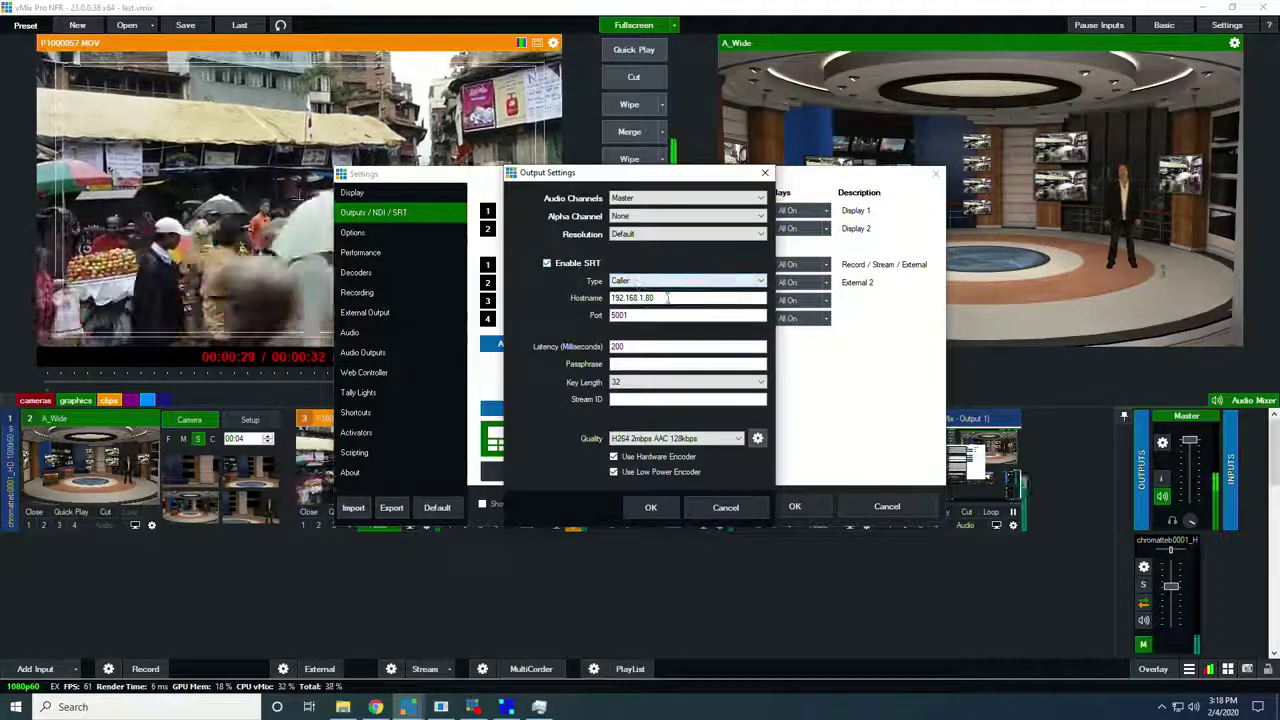
pyautogui.click(650, 507)
pyautogui.click(793, 508)
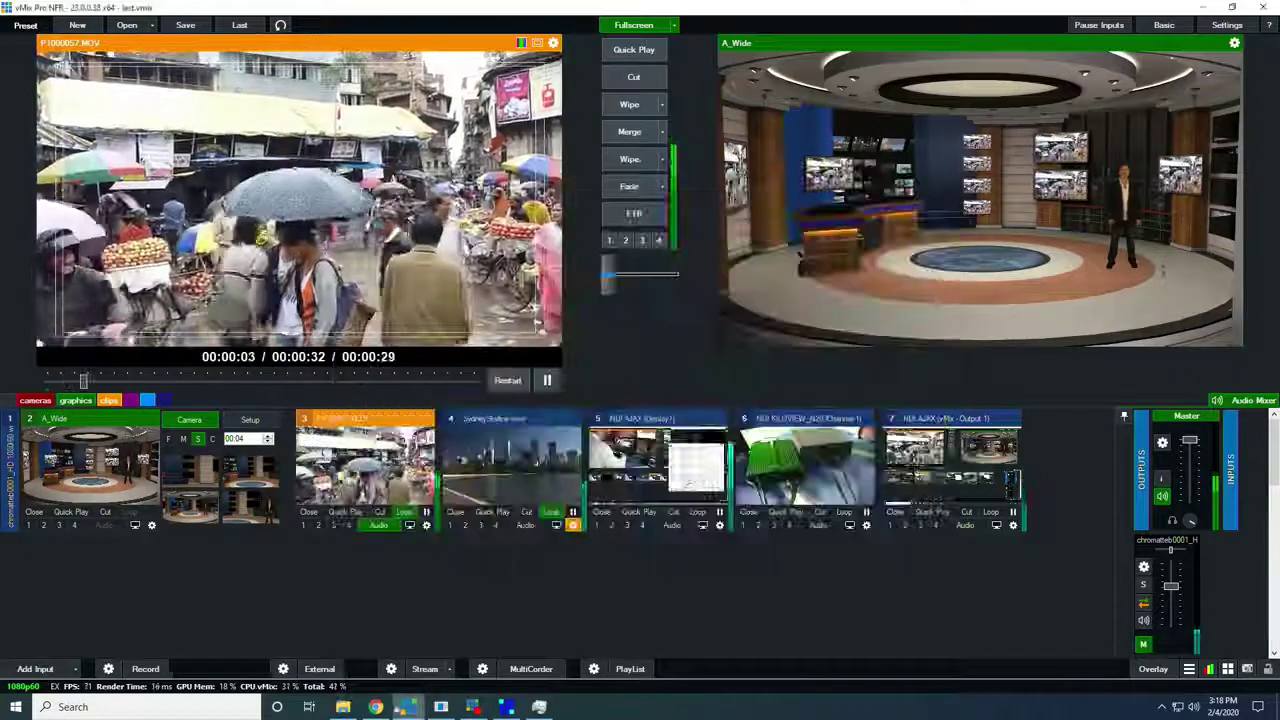
pyautogui.click(373, 709)
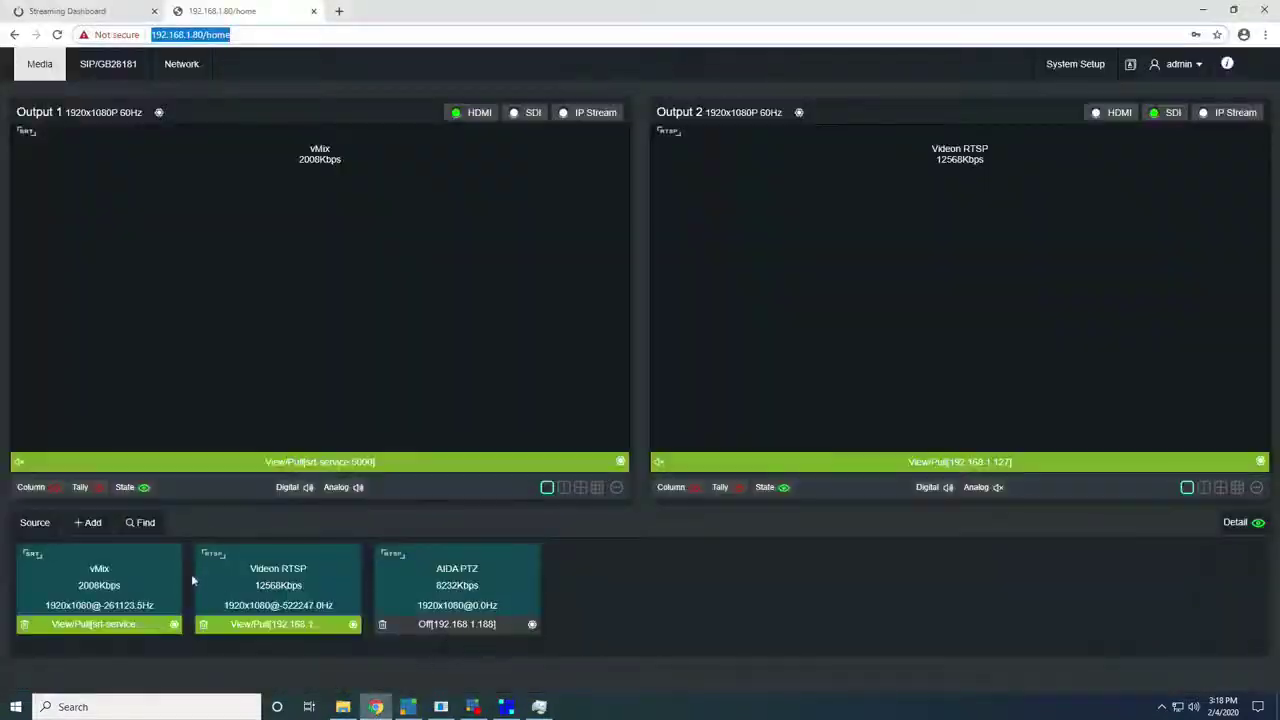
# Step: Add SRT source 'vMix Output 2' on port 5001, play it on Output 1 and AIDA PTZ on Output 2
pyautogui.click(92, 522)
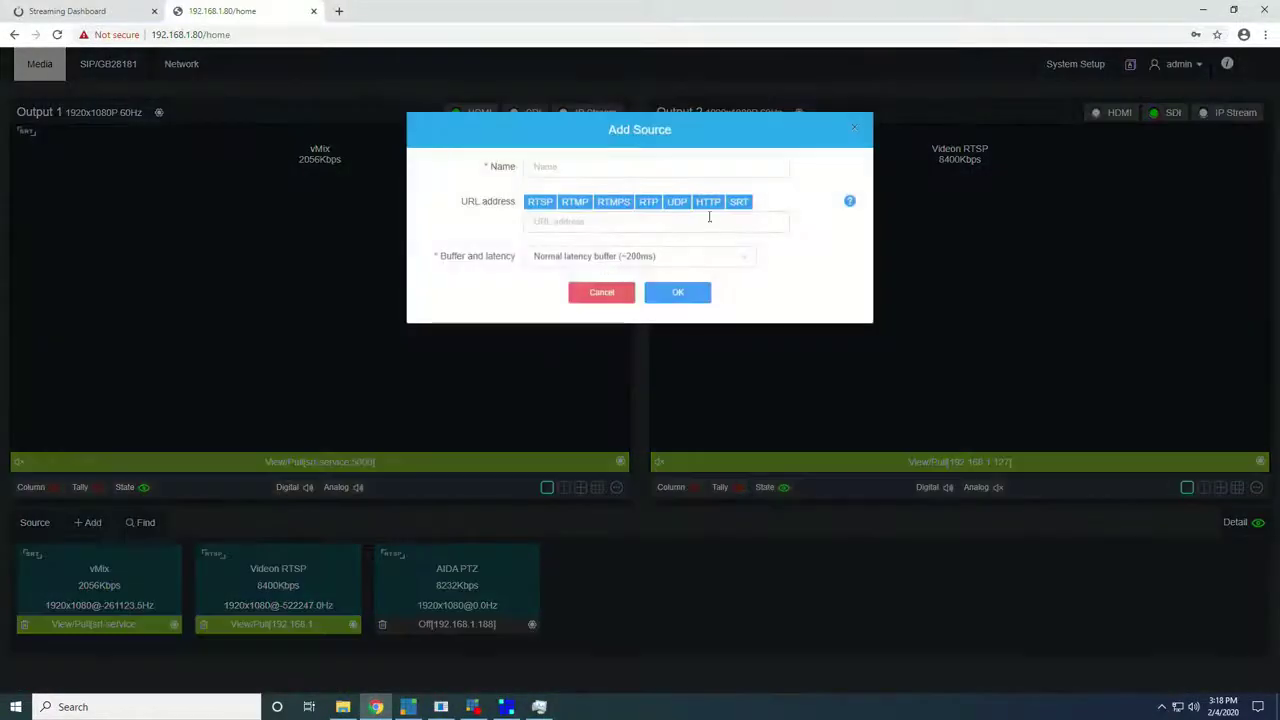
pyautogui.click(739, 203)
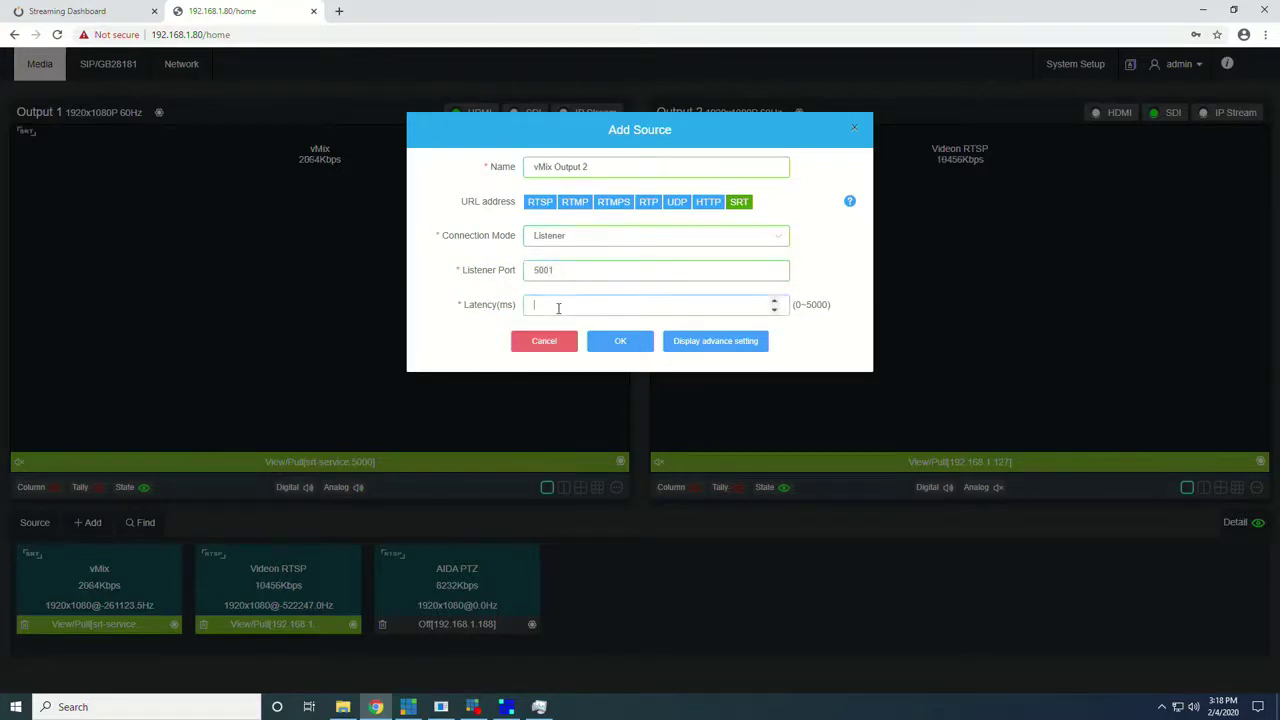
pyautogui.click(619, 341)
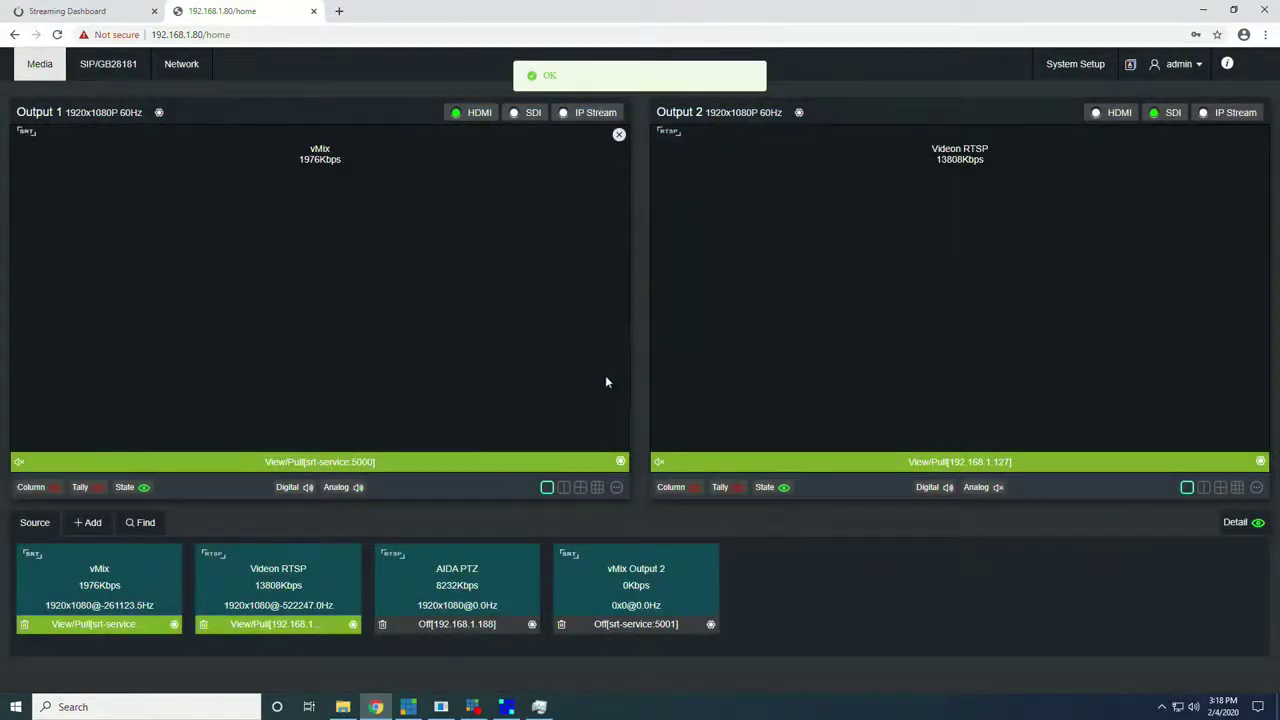
pyautogui.moveTo(620, 584); pyautogui.dragTo(520, 366)
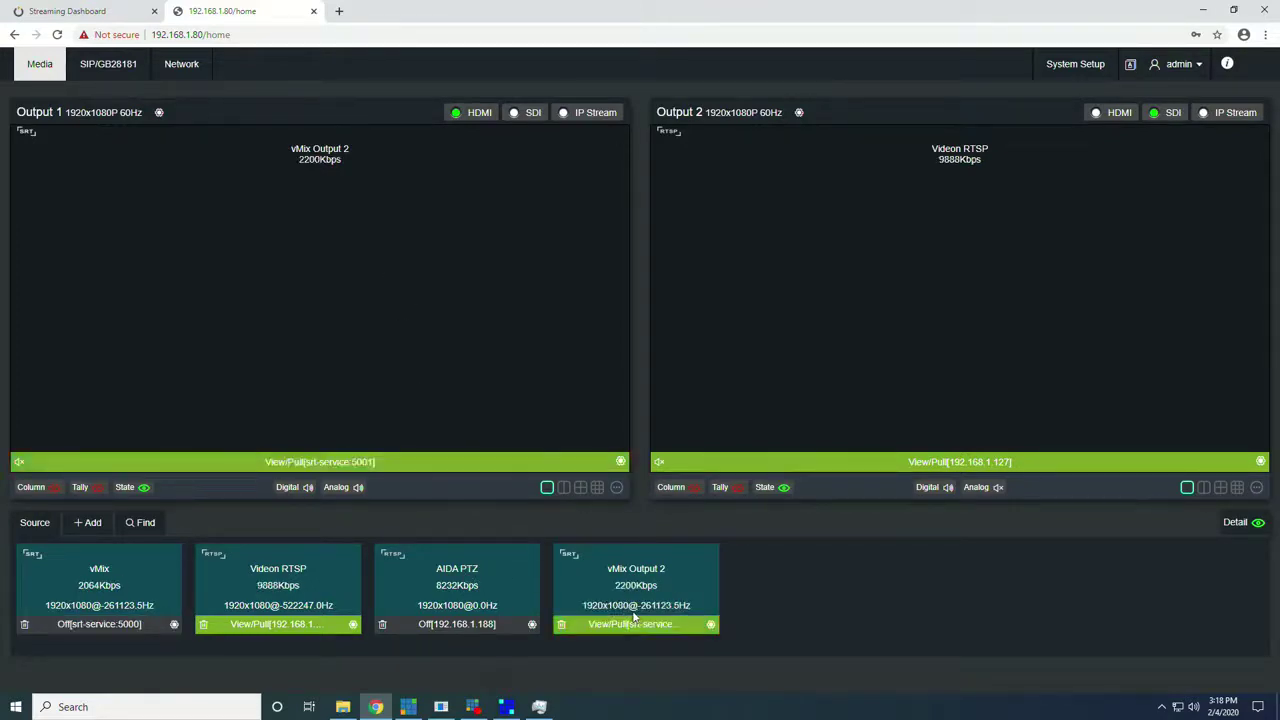
pyautogui.moveTo(470, 593); pyautogui.dragTo(912, 318)
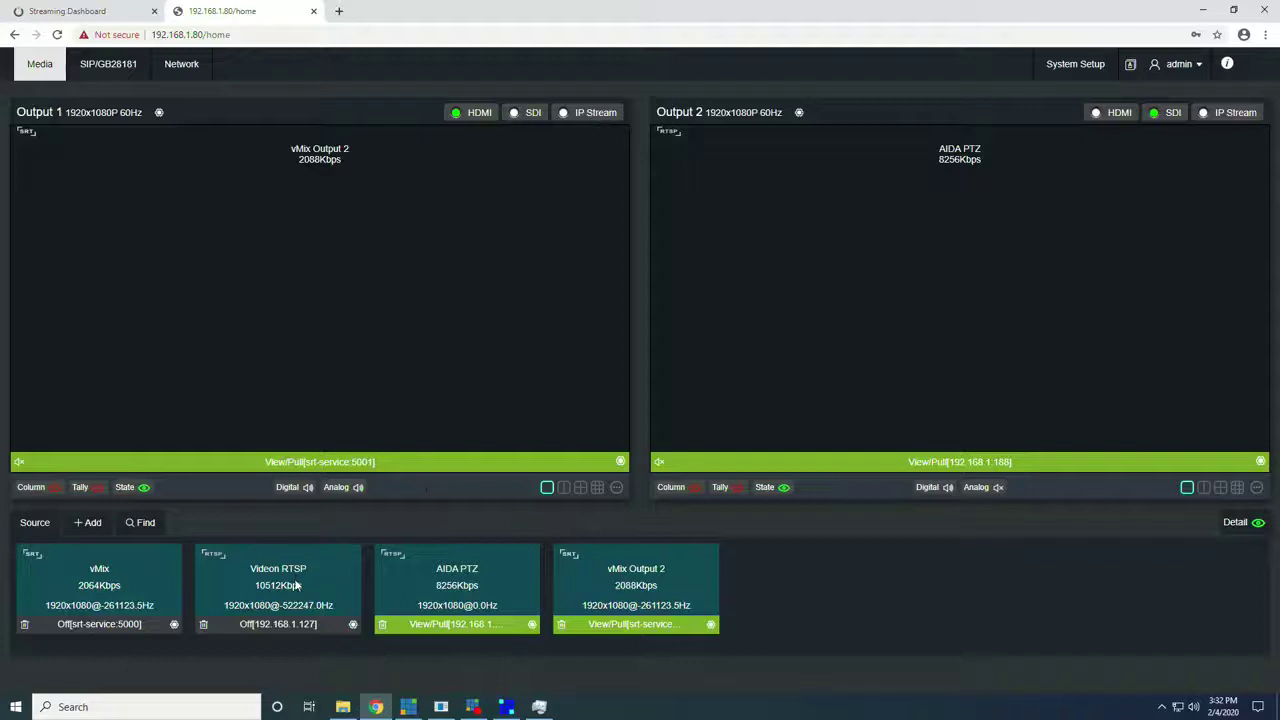
# Step: Play Videon RTSP on Output 1, vMix on Output 2, and AIDA PTZ in Output 1's second pane
pyautogui.moveTo(297, 587); pyautogui.dragTo(298, 340)
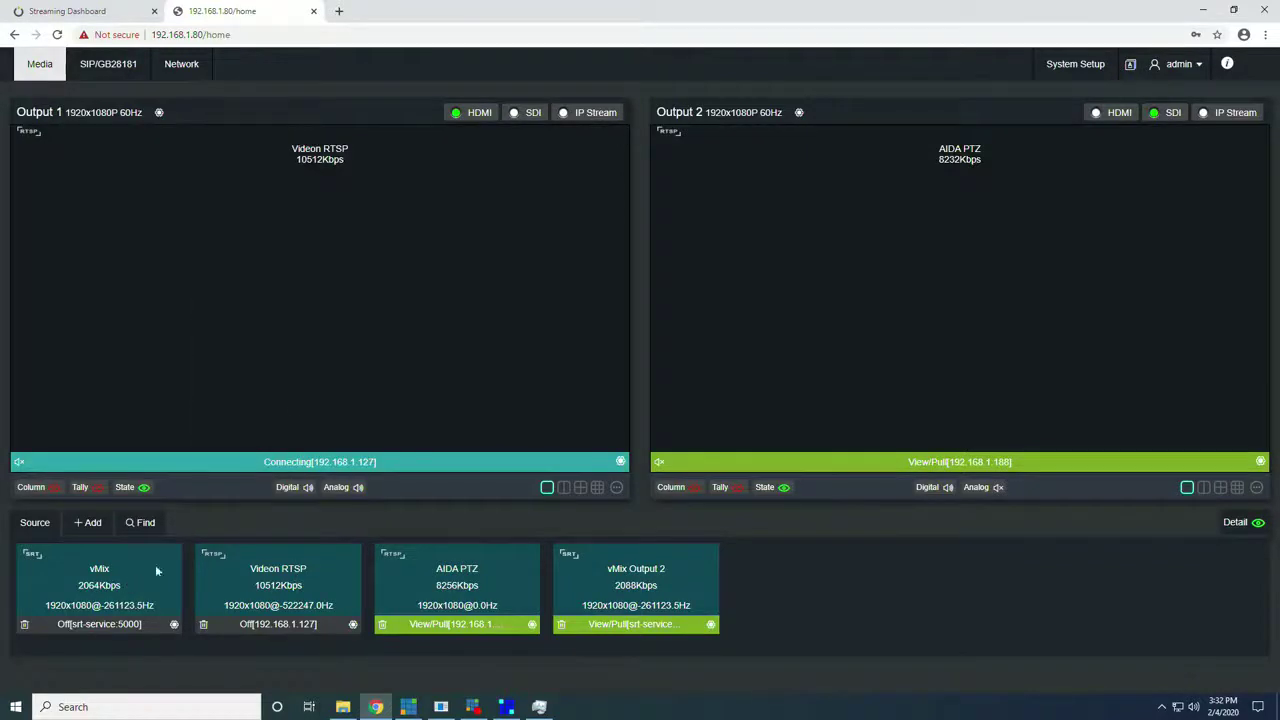
pyautogui.moveTo(156, 568); pyautogui.dragTo(824, 313)
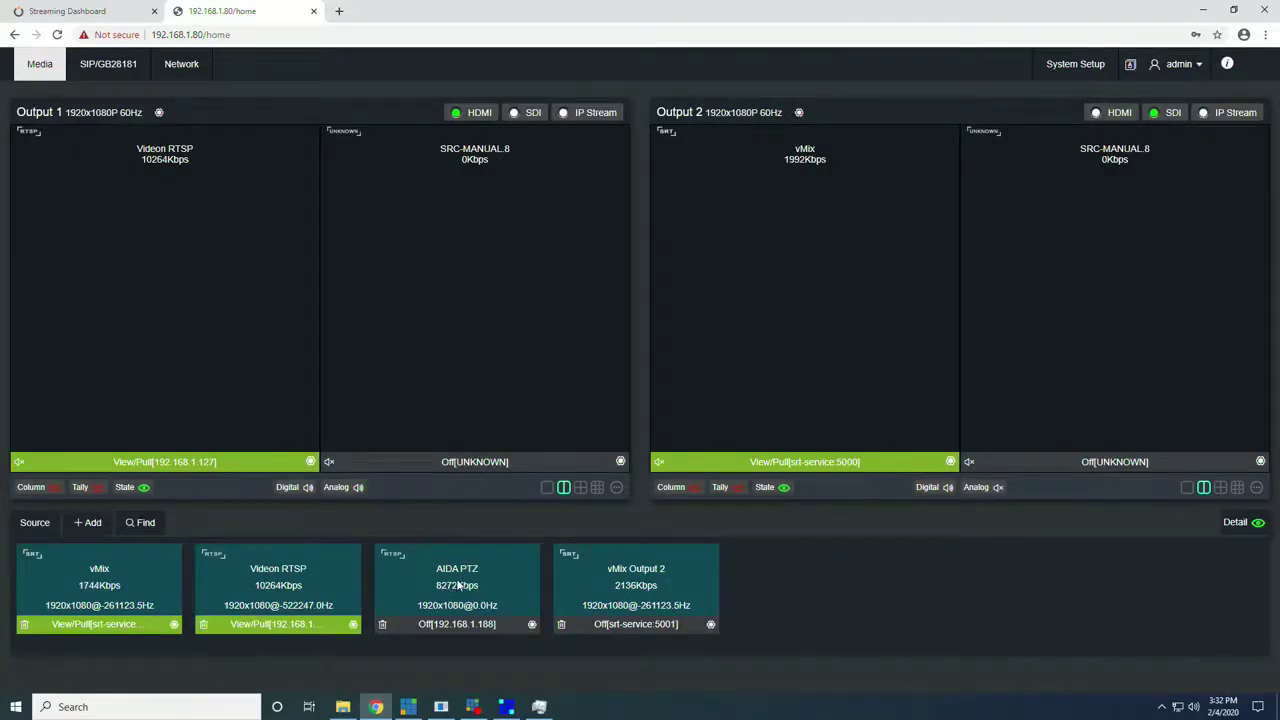
pyautogui.moveTo(458, 585); pyautogui.dragTo(470, 360)
# Step: Place vMix Output 2 in Output 2's second pane and in an empty multiview pane
pyautogui.moveTo(607, 582); pyautogui.dragTo(1098, 358)
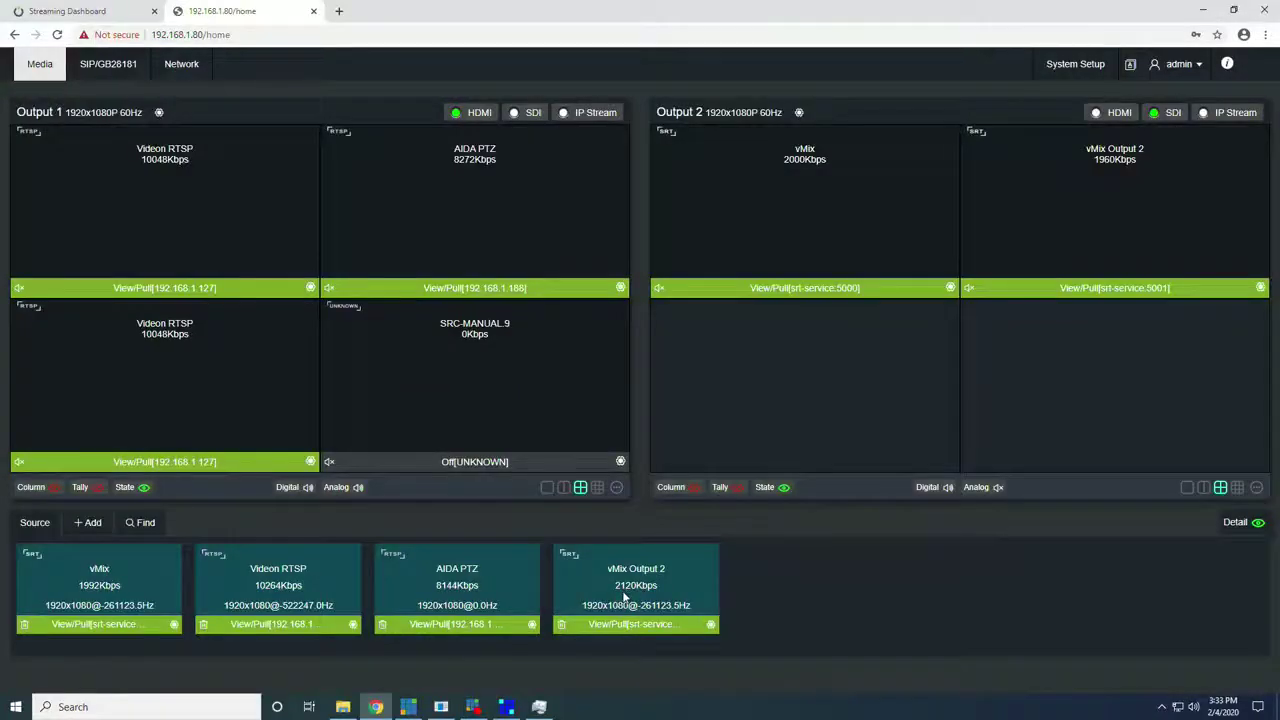
pyautogui.moveTo(624, 597); pyautogui.dragTo(485, 385)
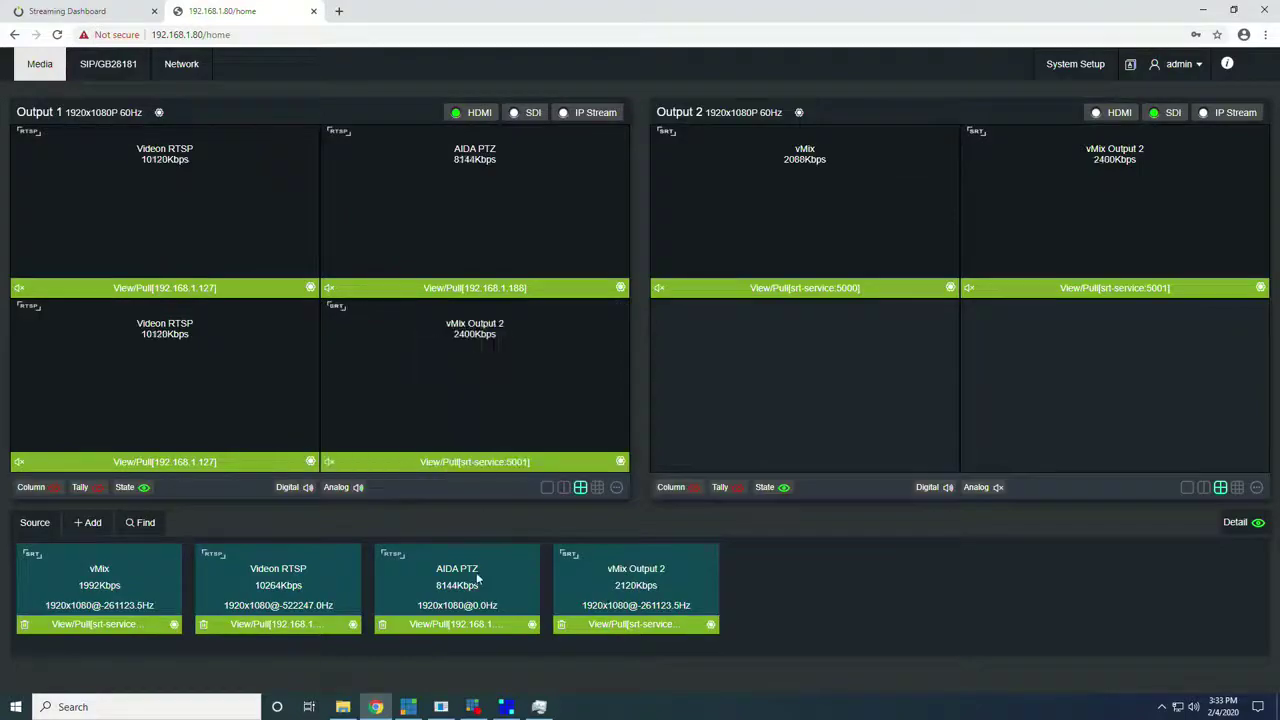
# Step: Add AIDA PTZ to Output 2, then set Output 1 to a two-pane split and Output 2 to 2x2
pyautogui.moveTo(477, 577); pyautogui.dragTo(796, 395)
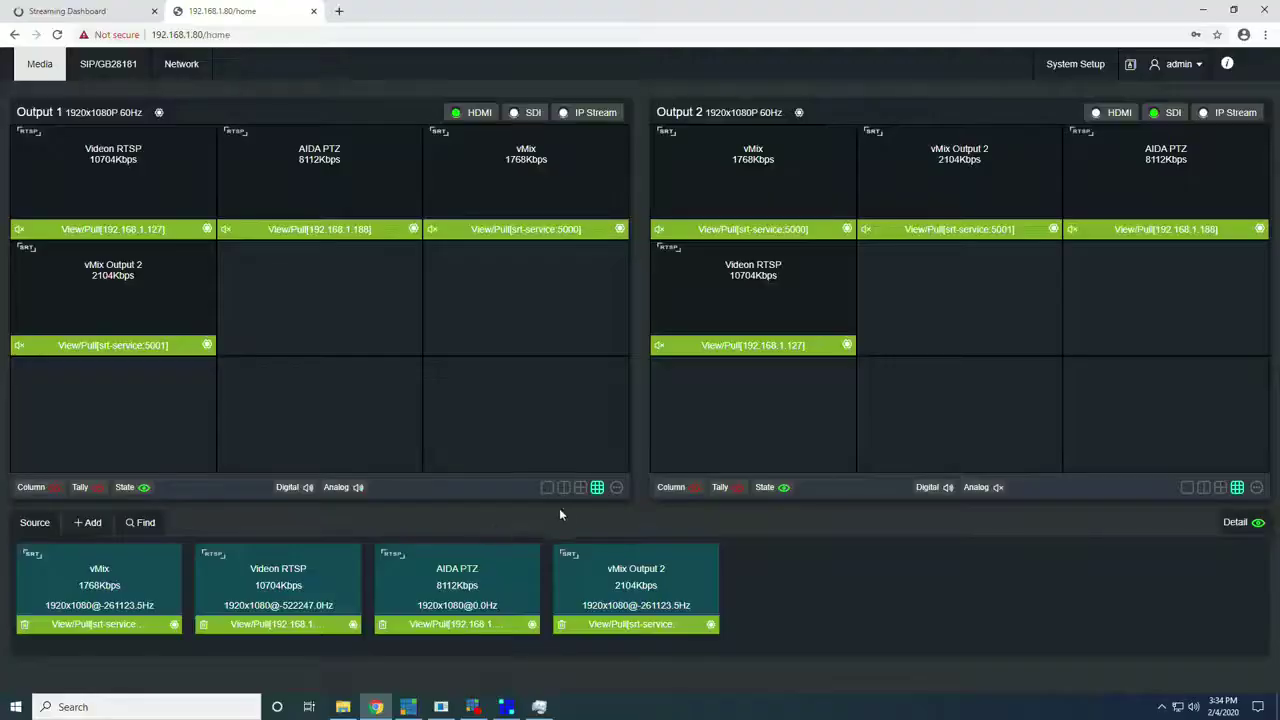
pyautogui.click(564, 488)
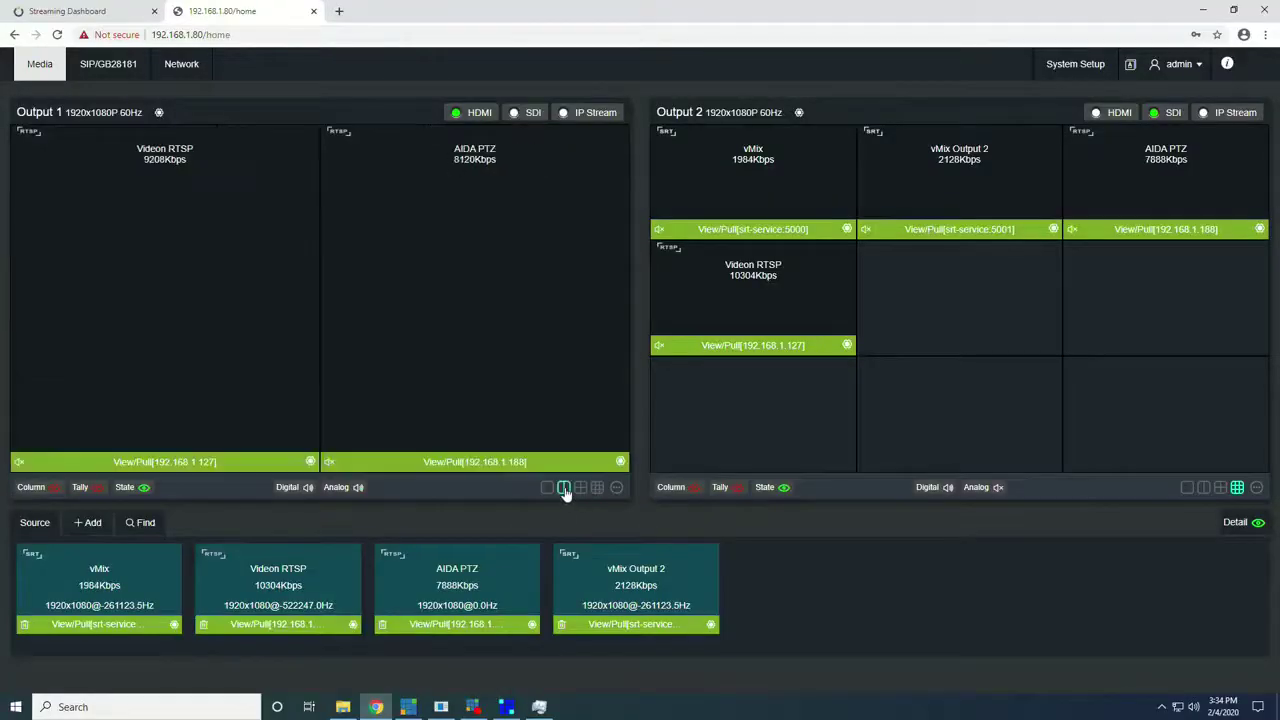
pyautogui.click(1220, 488)
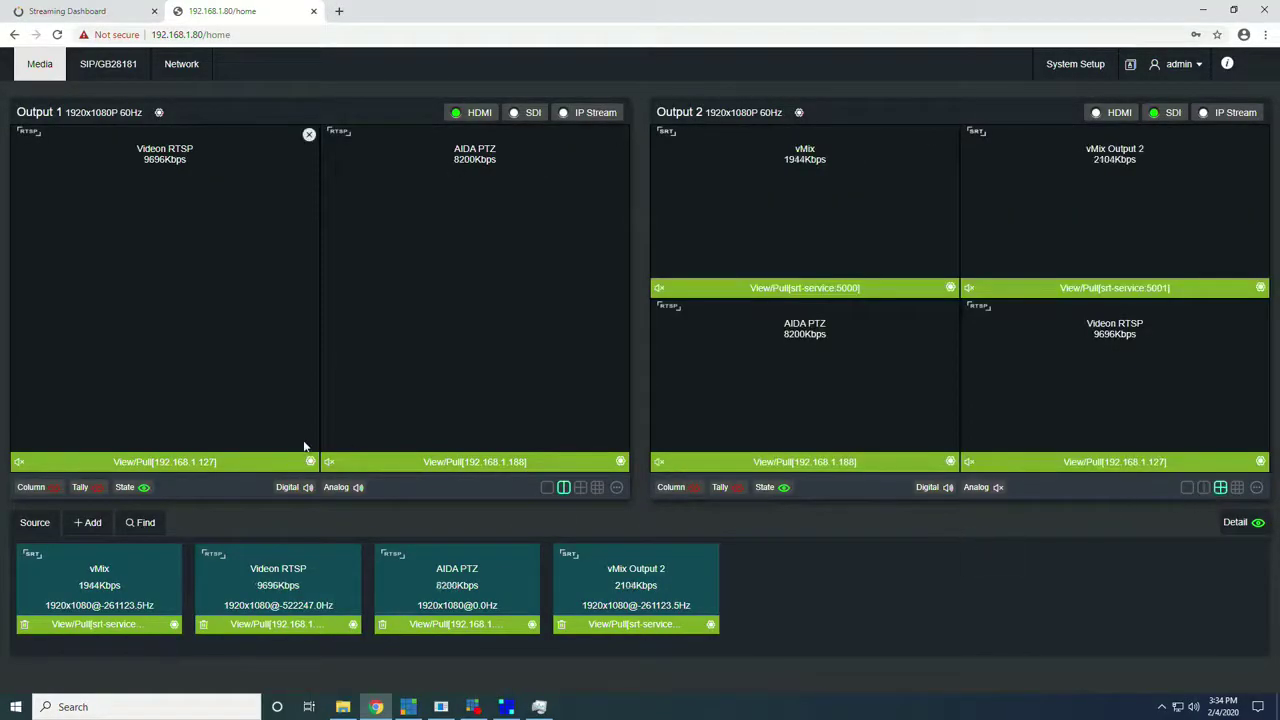